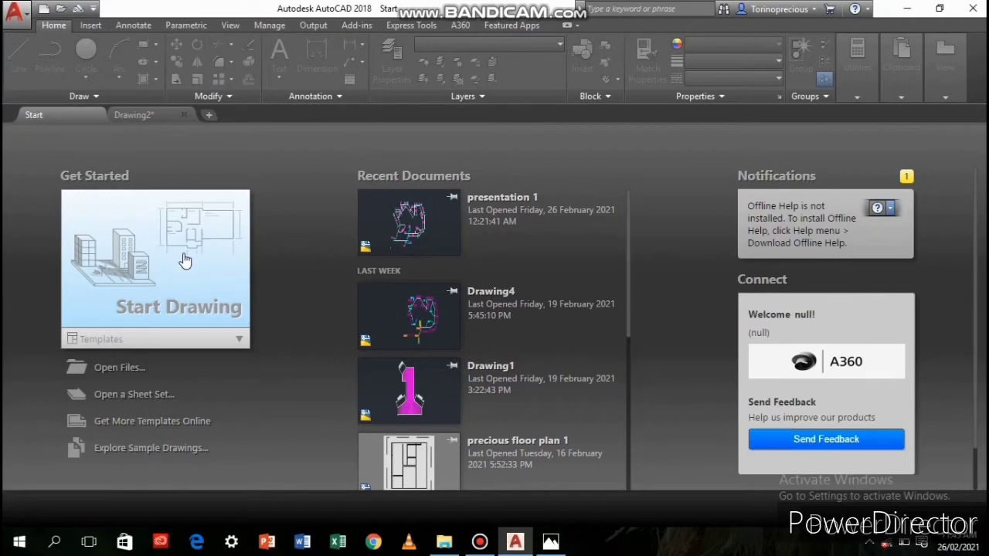
# Start a new drawing and bring up the reference image in Photos to read the lower corner coordinates.
pyautogui.click(184, 260)
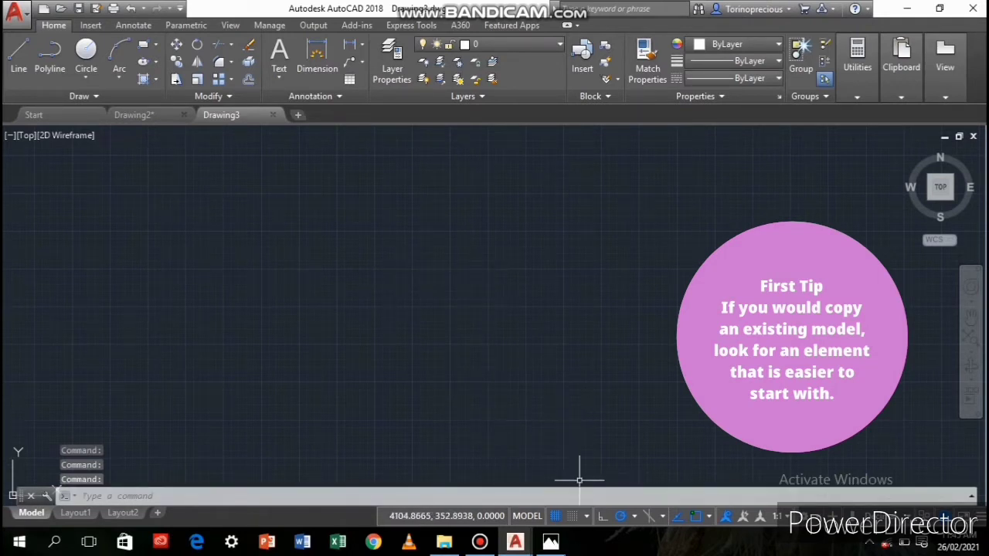
pyautogui.click(563, 548)
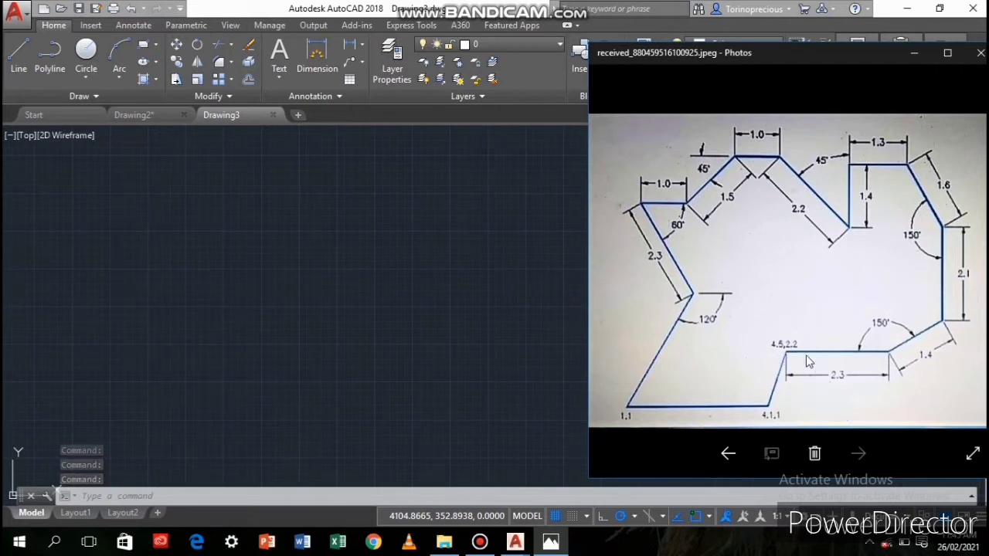
pyautogui.click(766, 411)
pyautogui.click(788, 349)
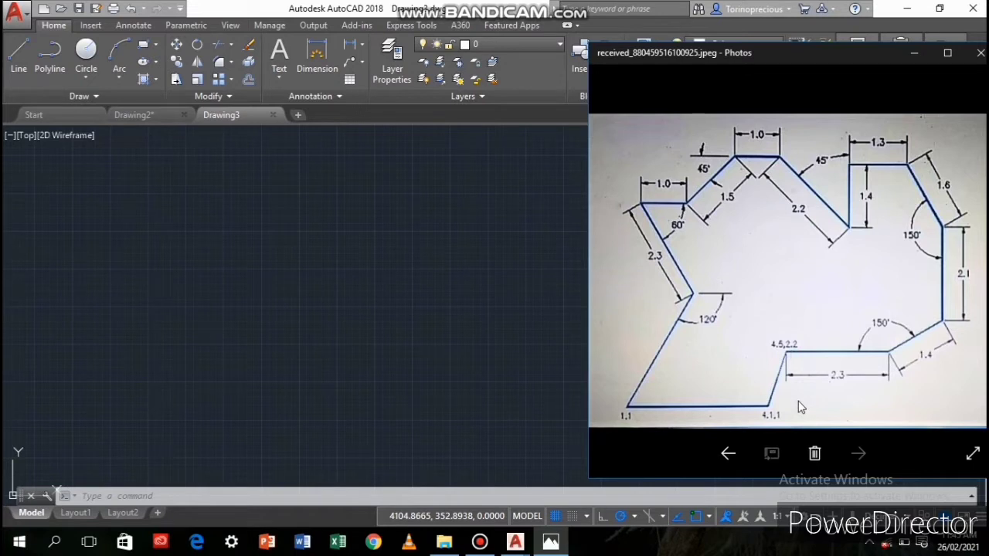
# Switch to Drawing2 and place the AutoCAD window side by side with the reference image.
pyautogui.click(134, 114)
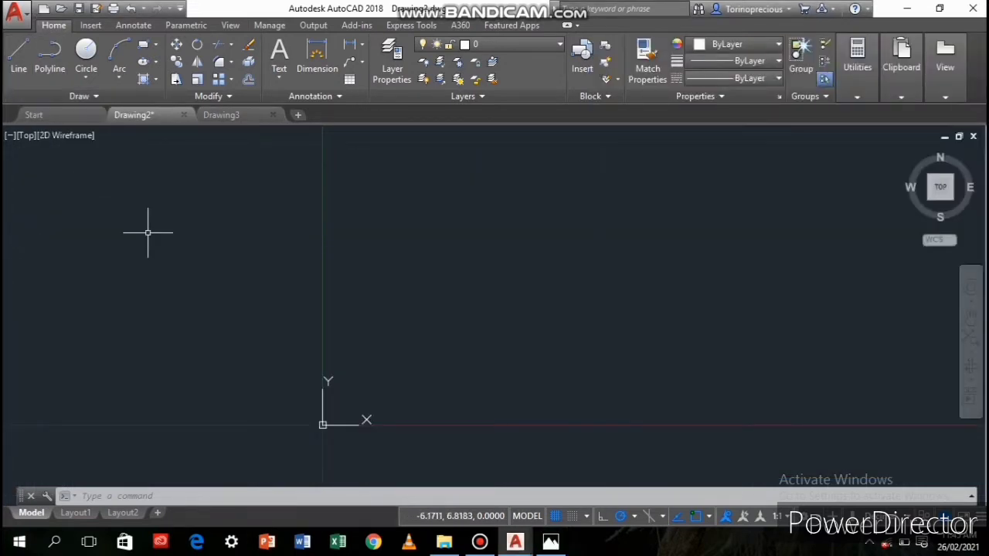
pyautogui.write('l')
pyautogui.press('Return')
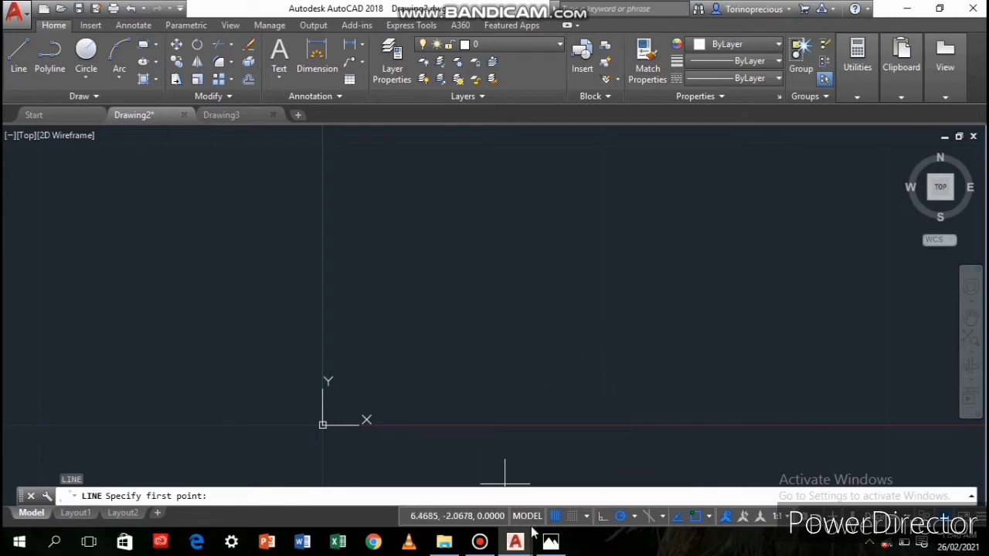
pyautogui.click(550, 541)
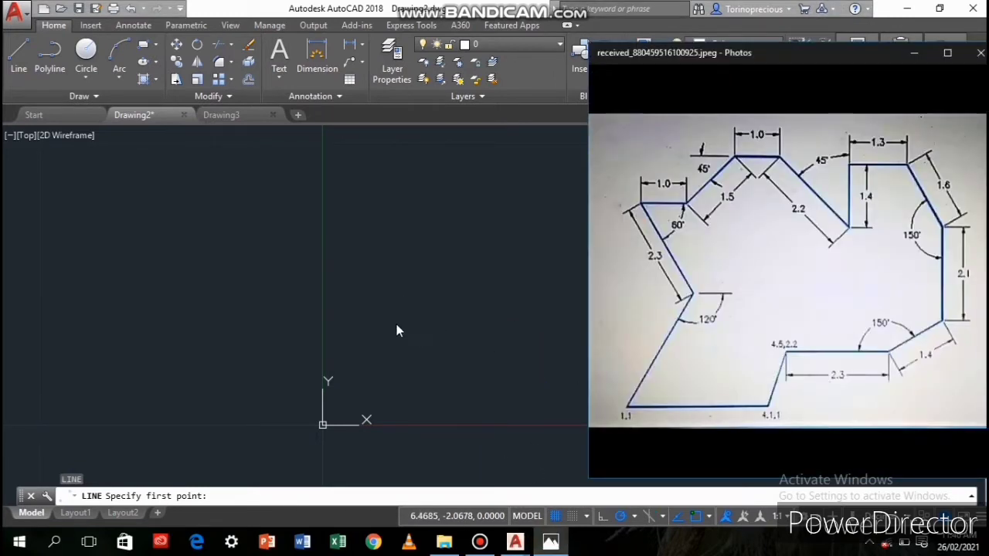
pyautogui.click(396, 331)
pyautogui.press('super+Left')
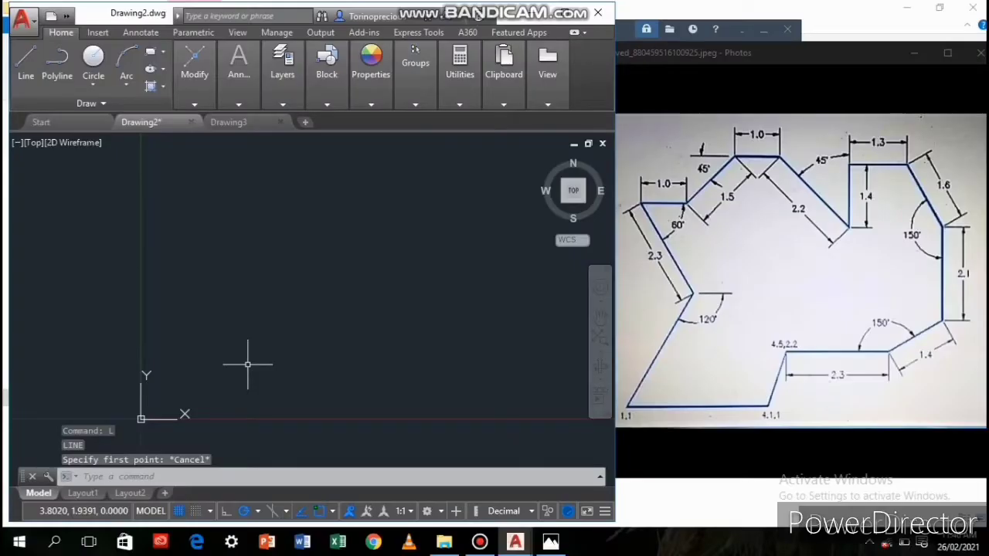
# Draw the outline's first line from point 4,1.1 to absolute point 4.5,2.2.
pyautogui.click(248, 364)
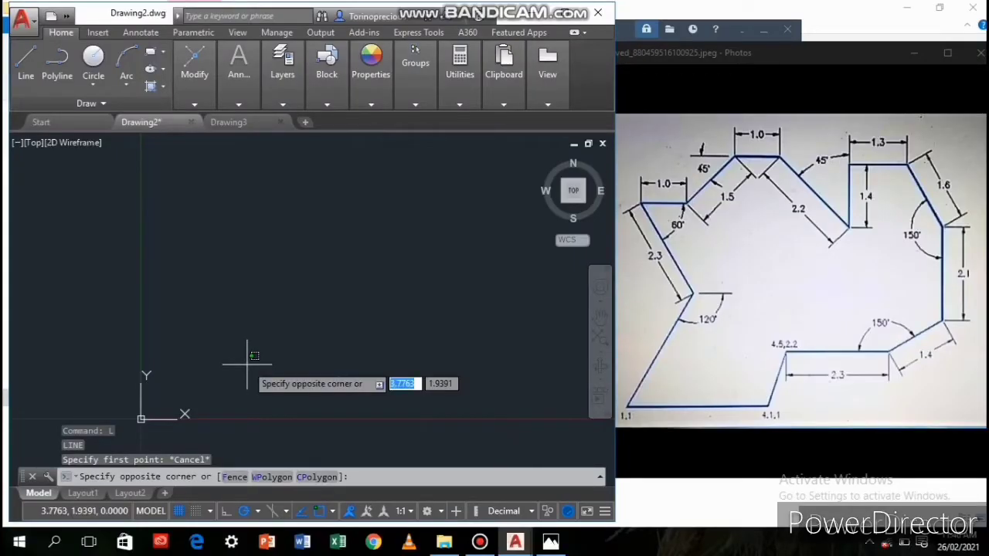
pyautogui.write('4')
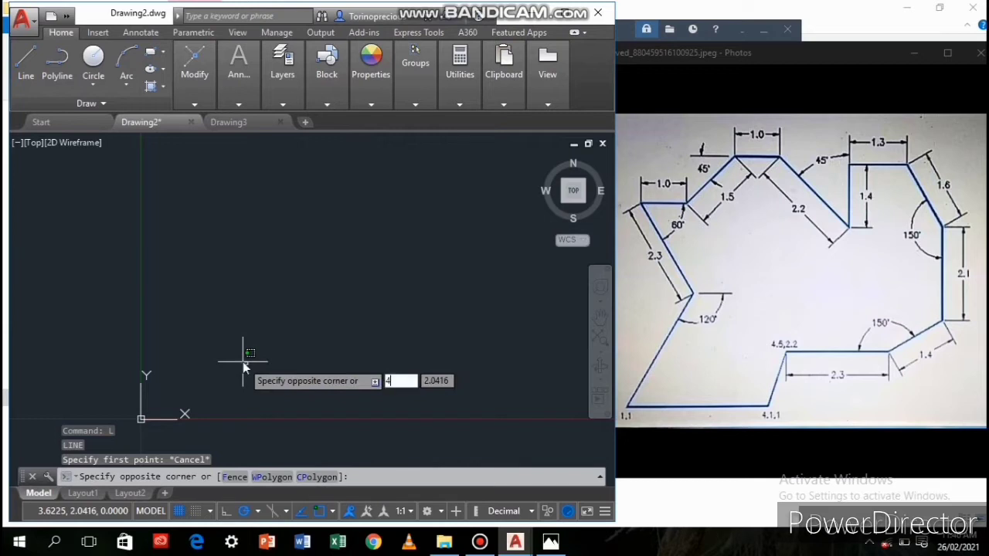
pyautogui.press('Tab')
pyautogui.write('1.1')
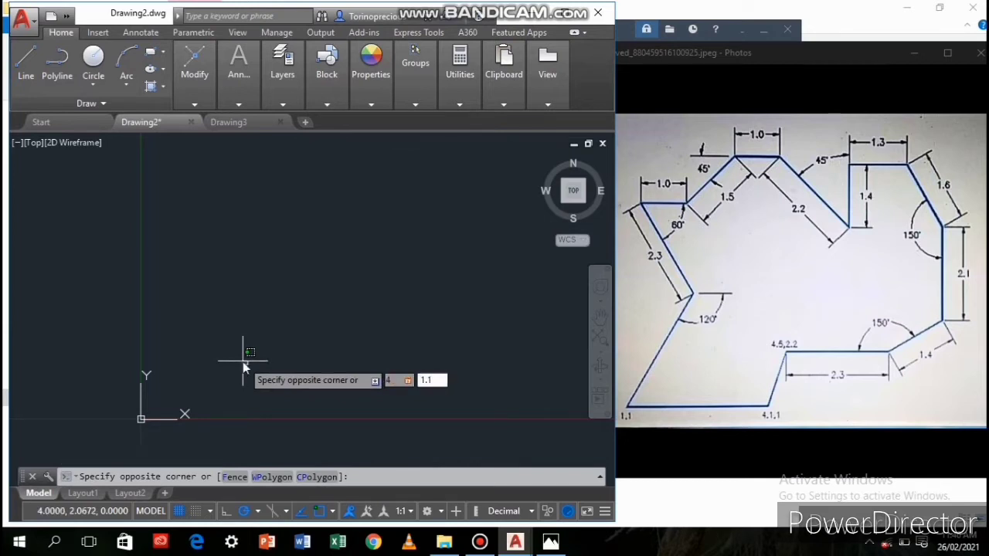
pyautogui.press('Return')
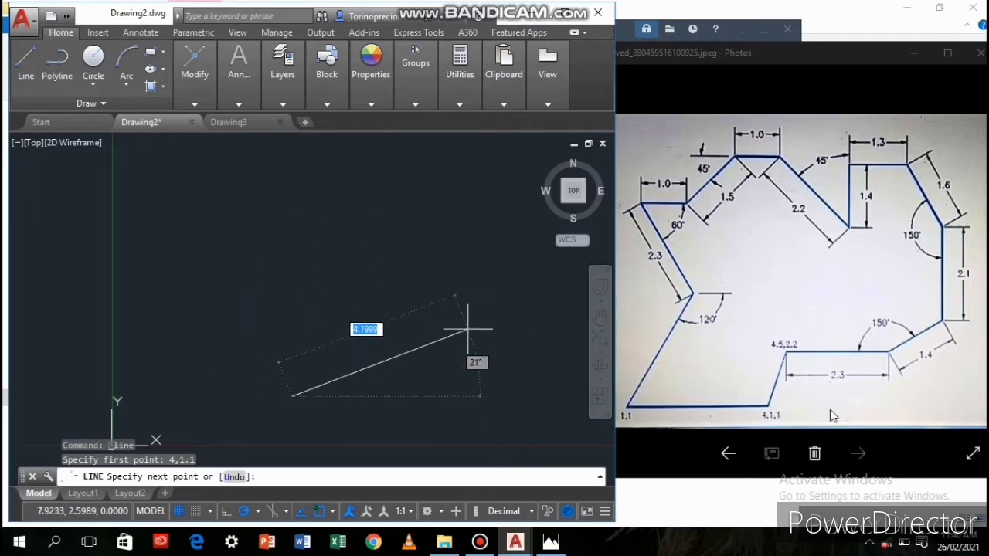
pyautogui.click(790, 348)
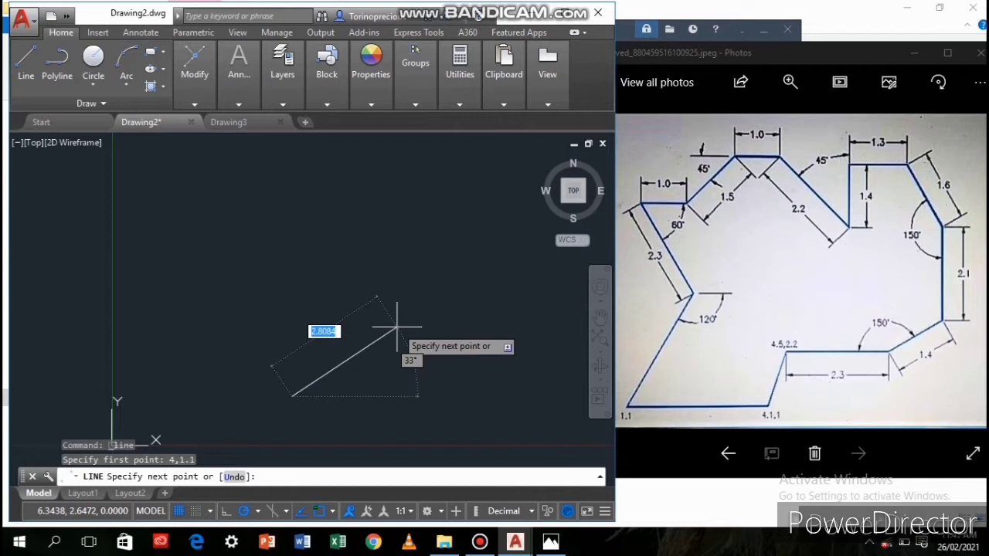
pyautogui.write('# 6')
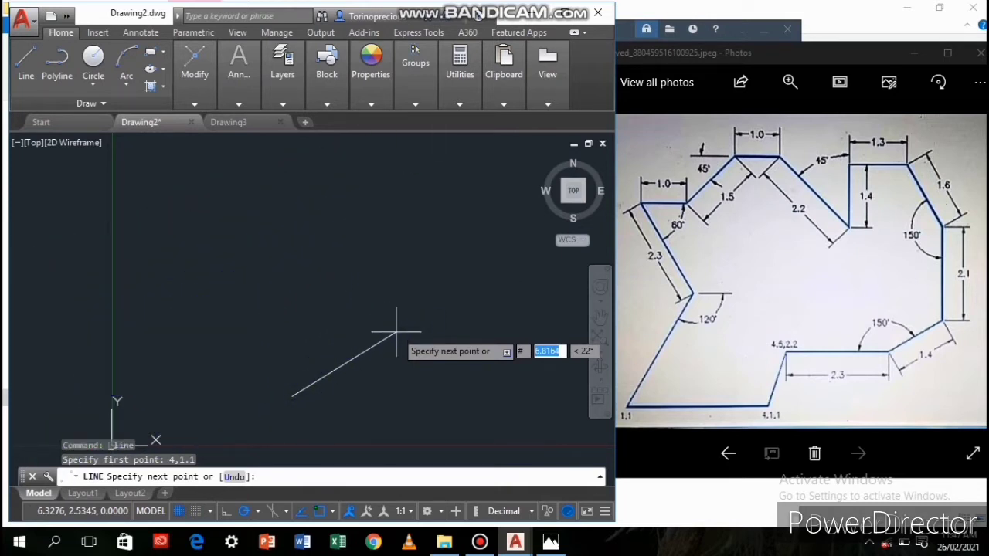
pyautogui.write('4.5')
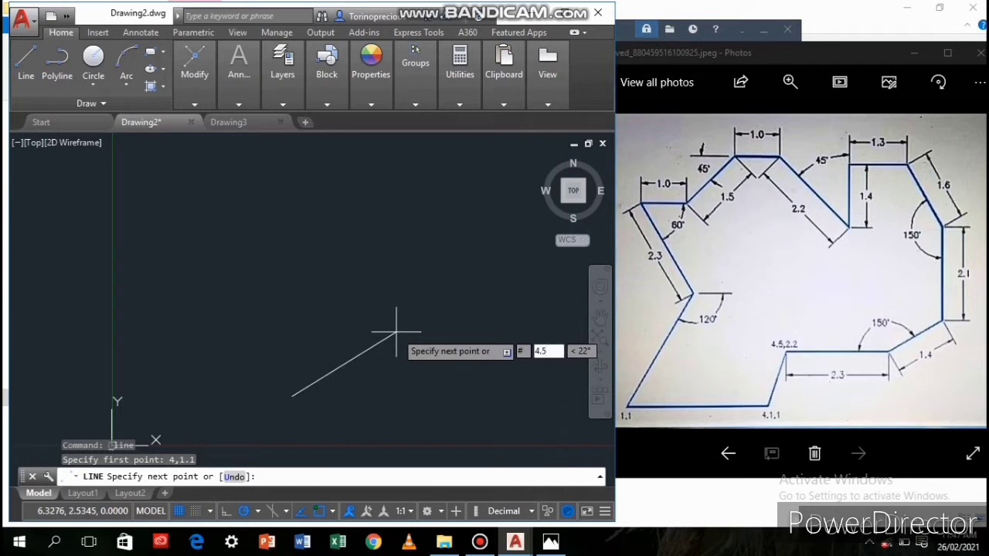
pyautogui.press('Tab')
pyautogui.write('2.2')
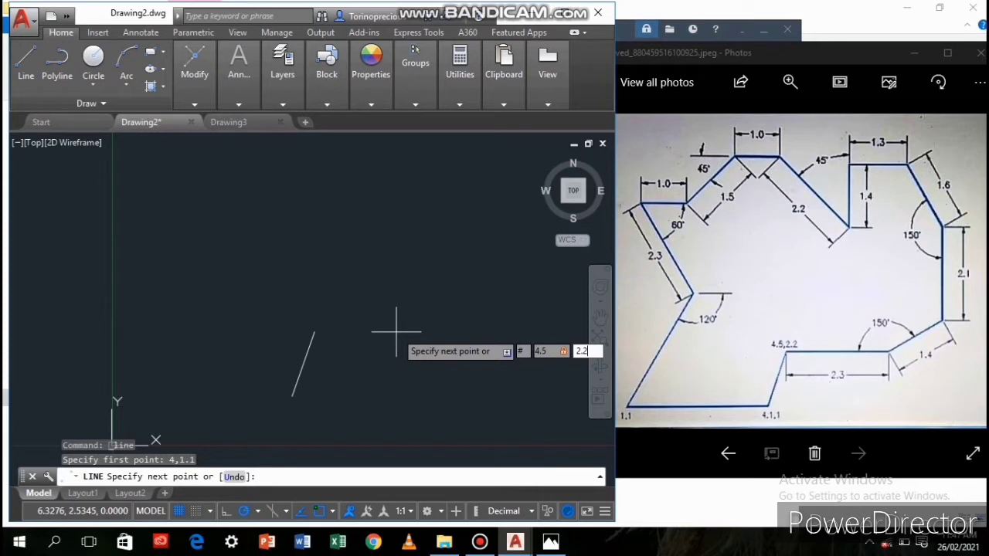
pyautogui.press('Return')
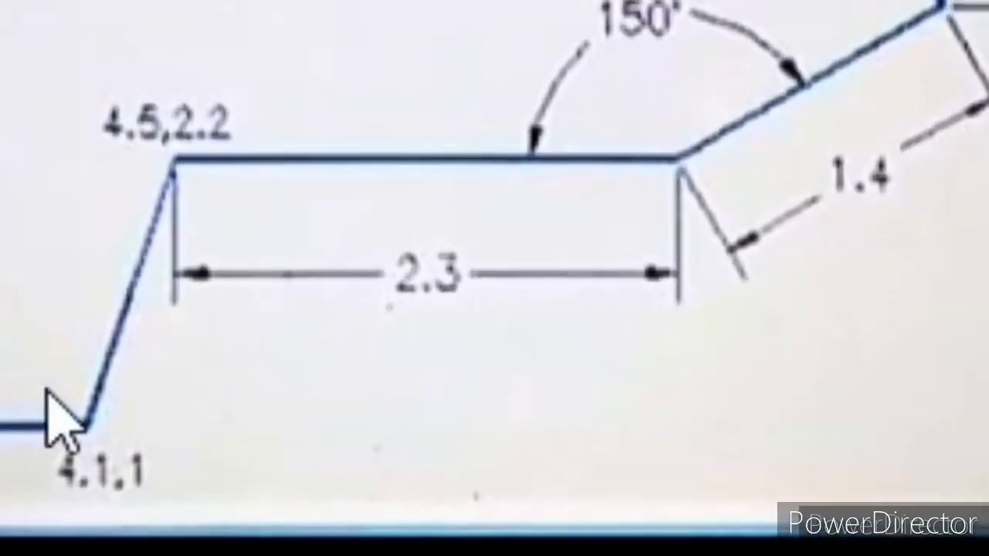
pyautogui.click(448, 292)
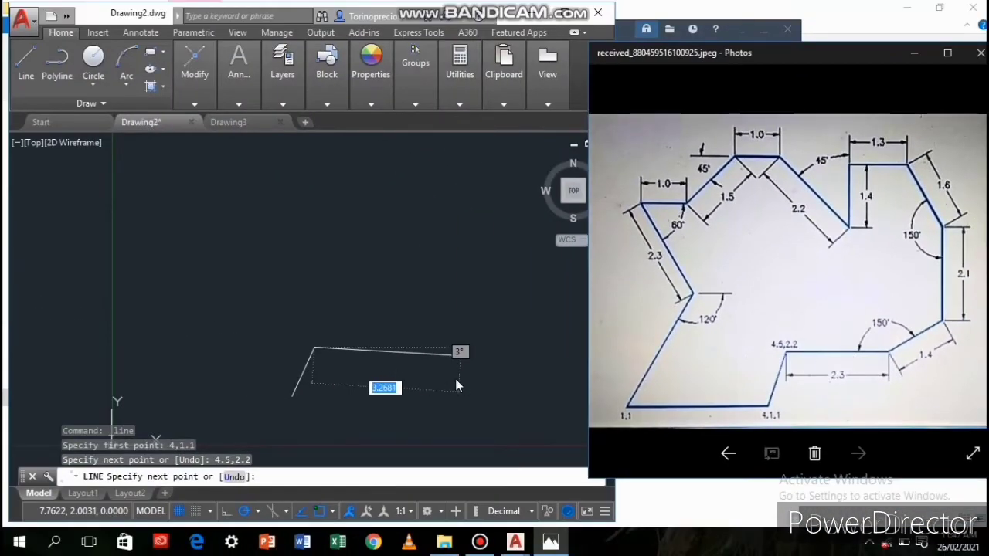
pyautogui.click(503, 370)
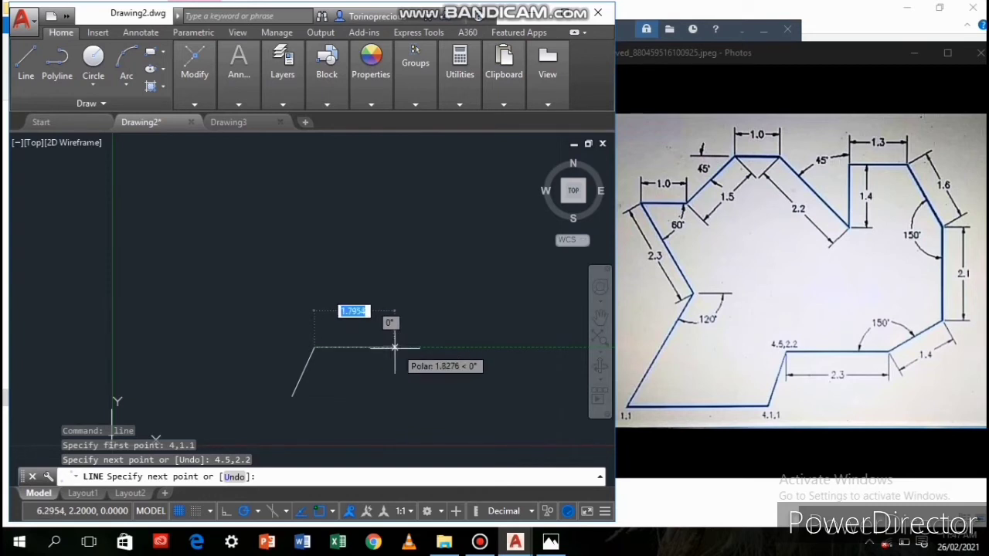
pyautogui.write('2.3')
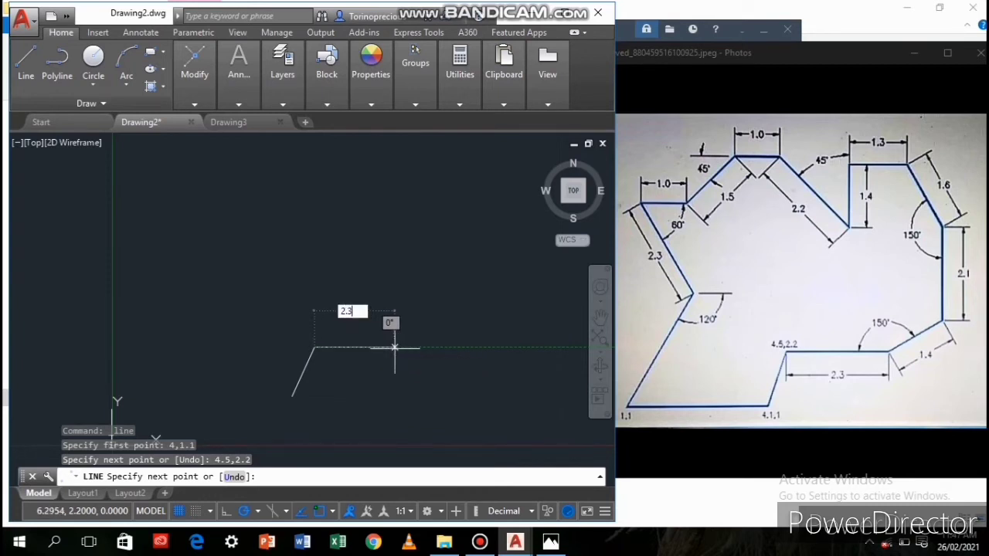
pyautogui.press('Return')
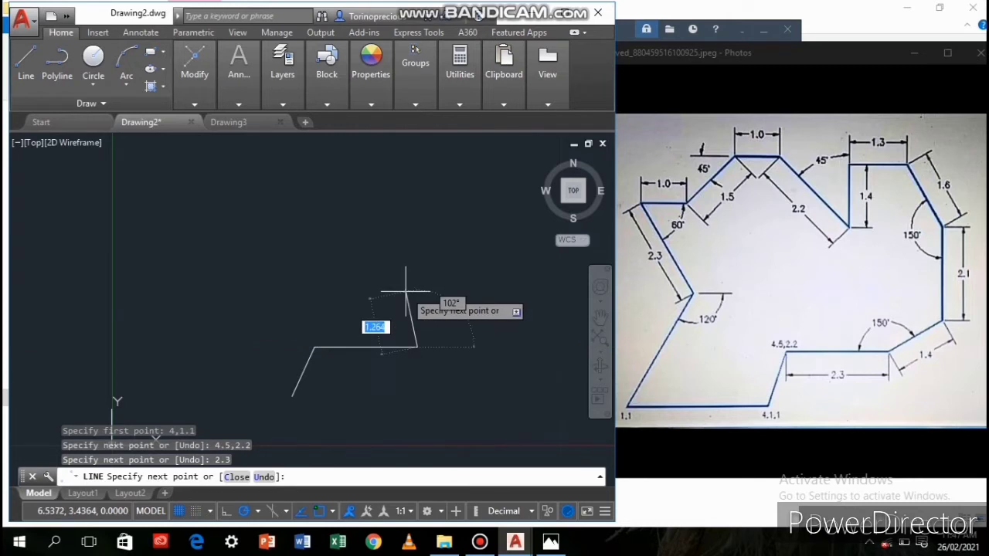
pyautogui.write('u')
pyautogui.press('Return')
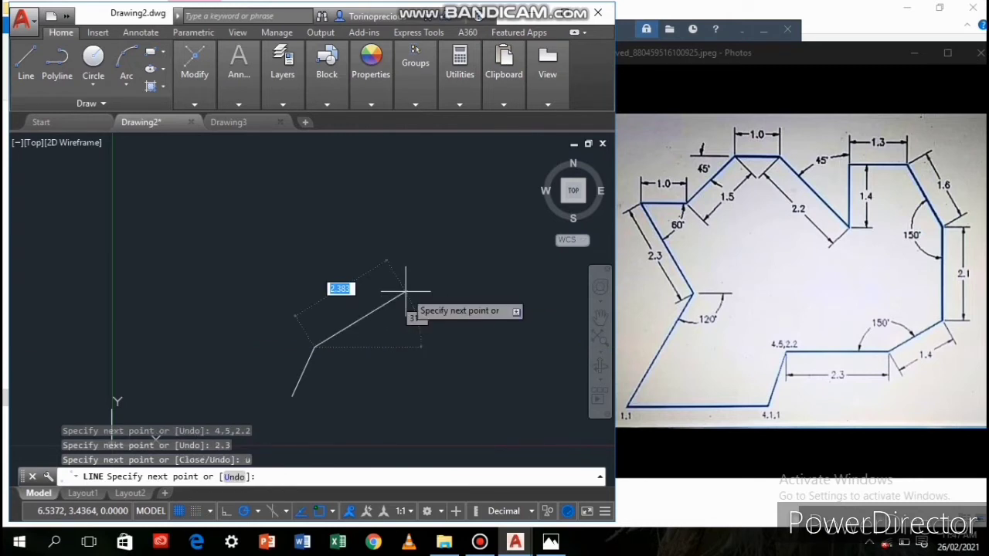
# Continue the outline from 4.5,2.2 with a horizontal segment of length 2.3 at an angle of 0°.
pyautogui.write('2.3')
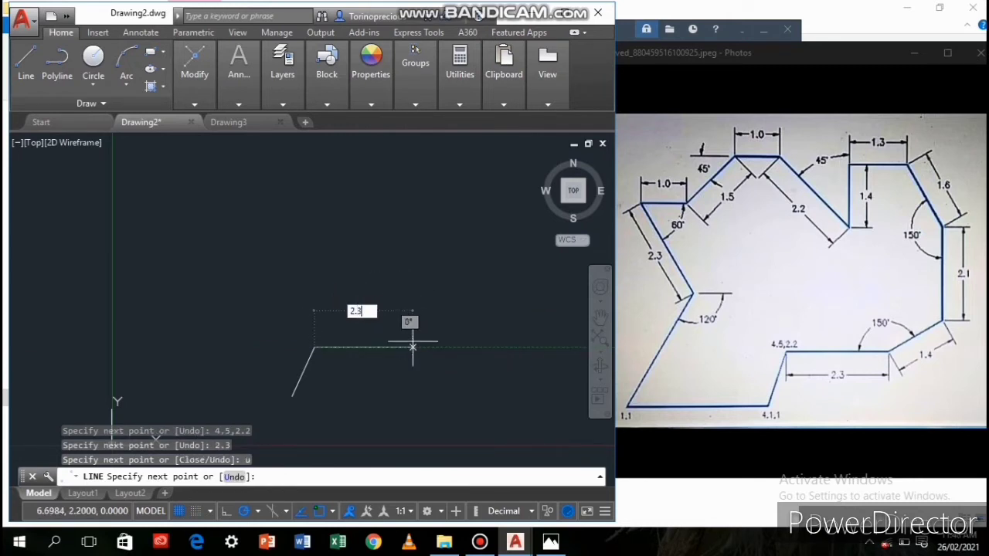
pyautogui.write('<')
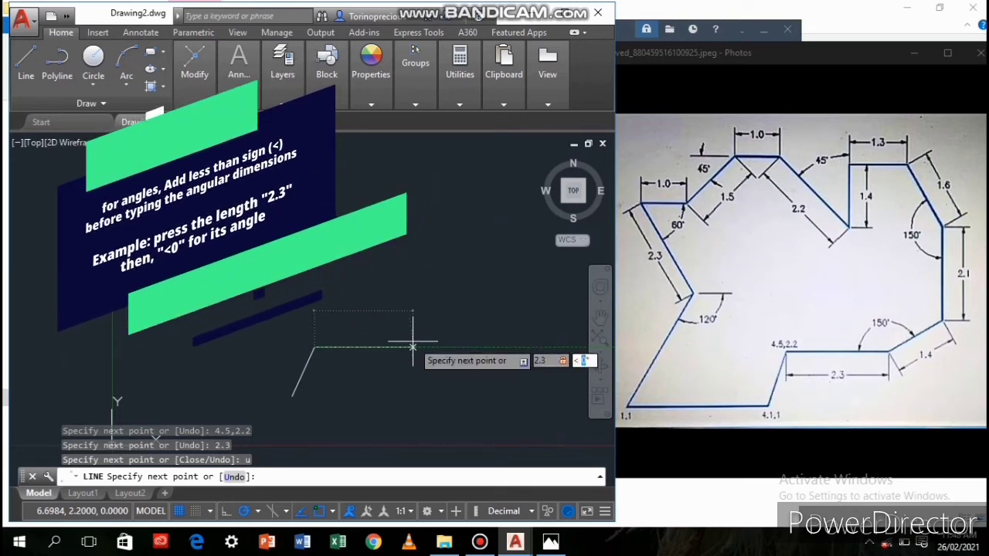
pyautogui.write('0')
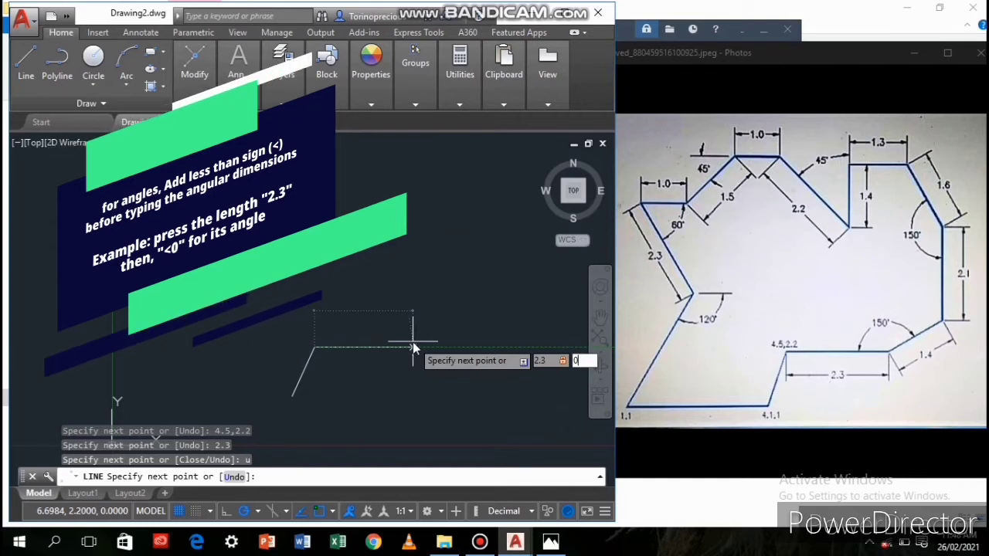
pyautogui.press('Return')
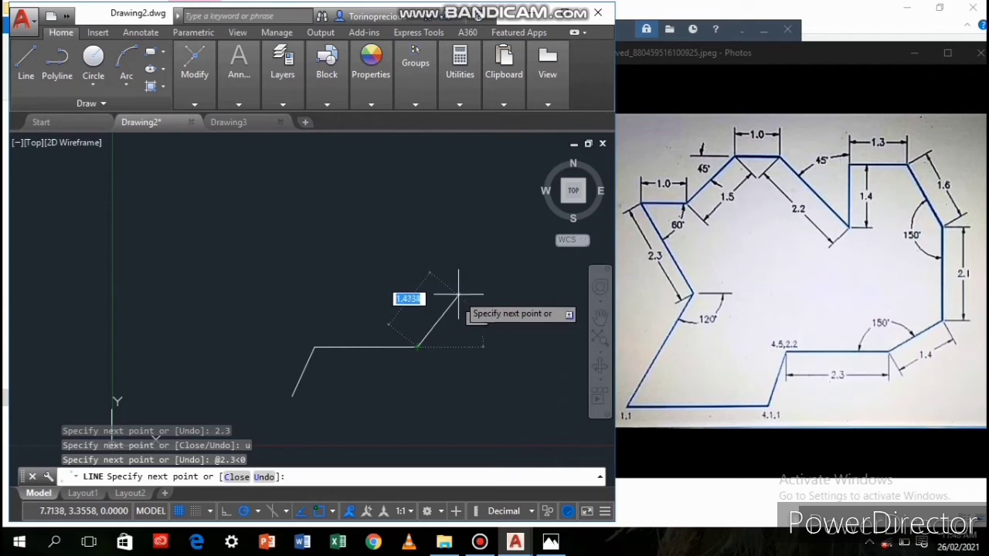
# Check the 150° corner in the reference image and add a segment of length 1.4 at 30°.
pyautogui.click(920, 371)
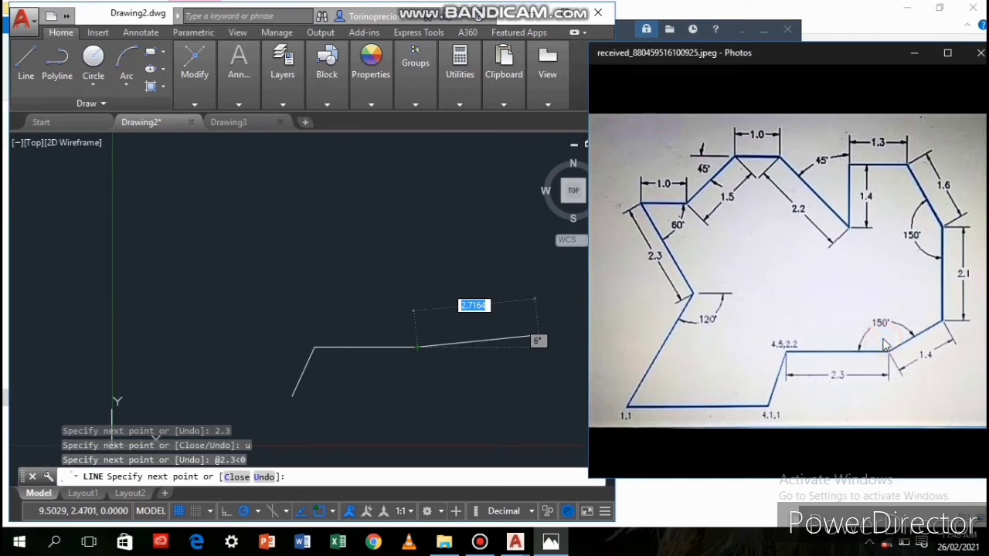
pyautogui.click(501, 372)
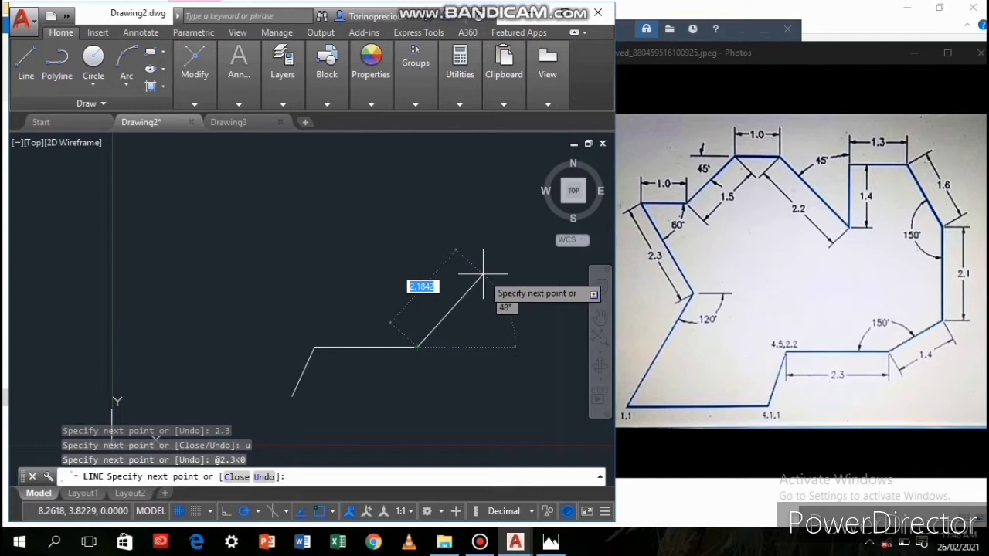
pyautogui.write('1.4')
pyautogui.press('Tab')
pyautogui.write('30')
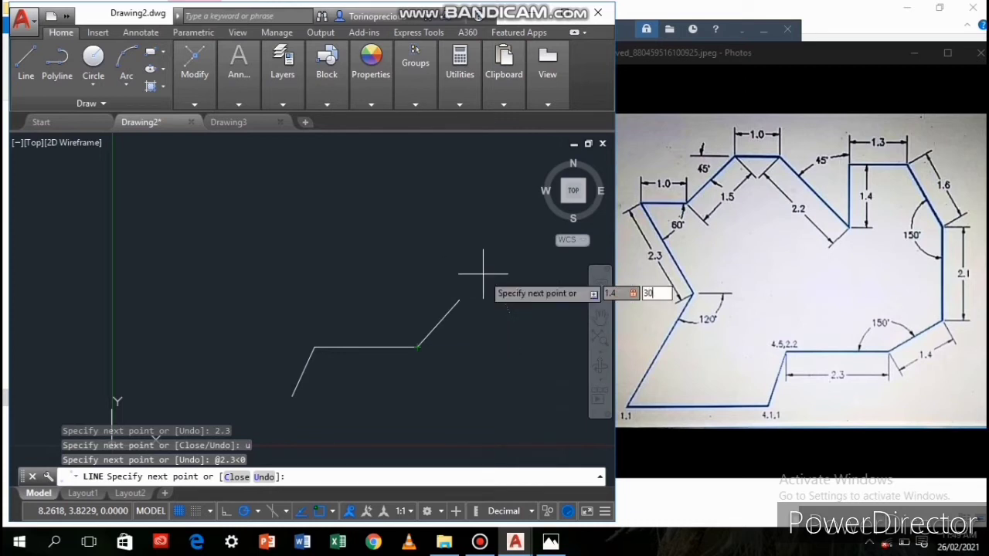
pyautogui.press('Return')
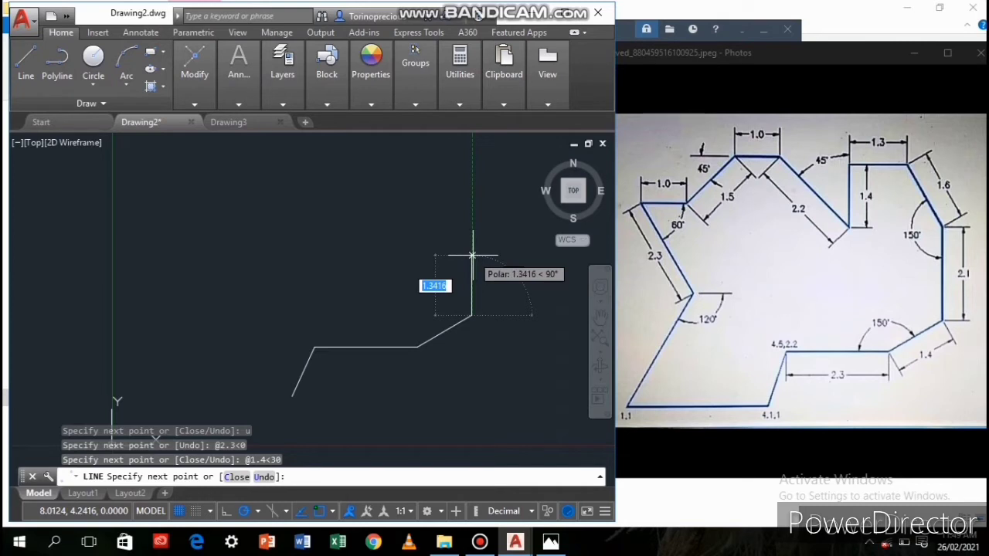
# Add a vertical segment 2.1 long going upward, followed by a 1.6 segment at 120°.
pyautogui.press('Return')
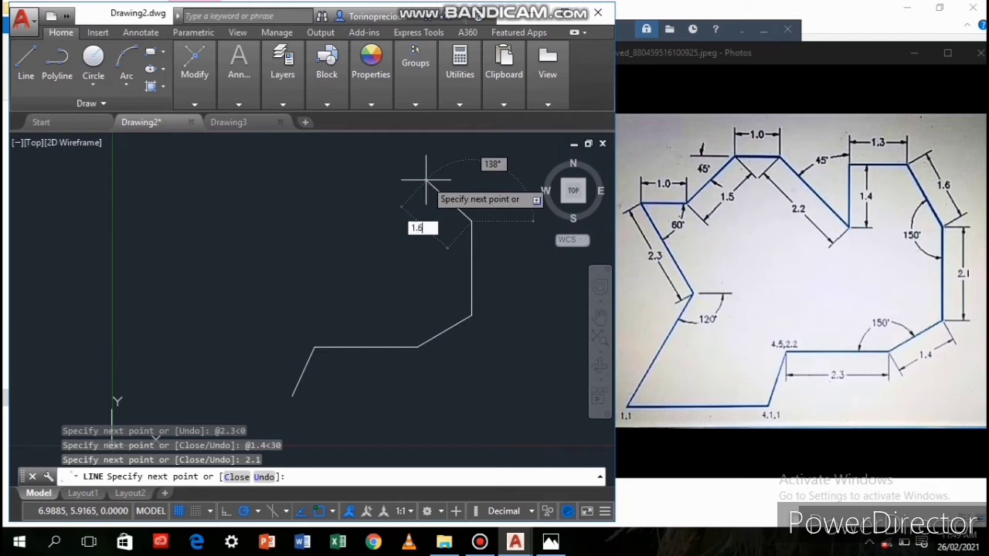
pyautogui.write('1.6')
pyautogui.press('Tab')
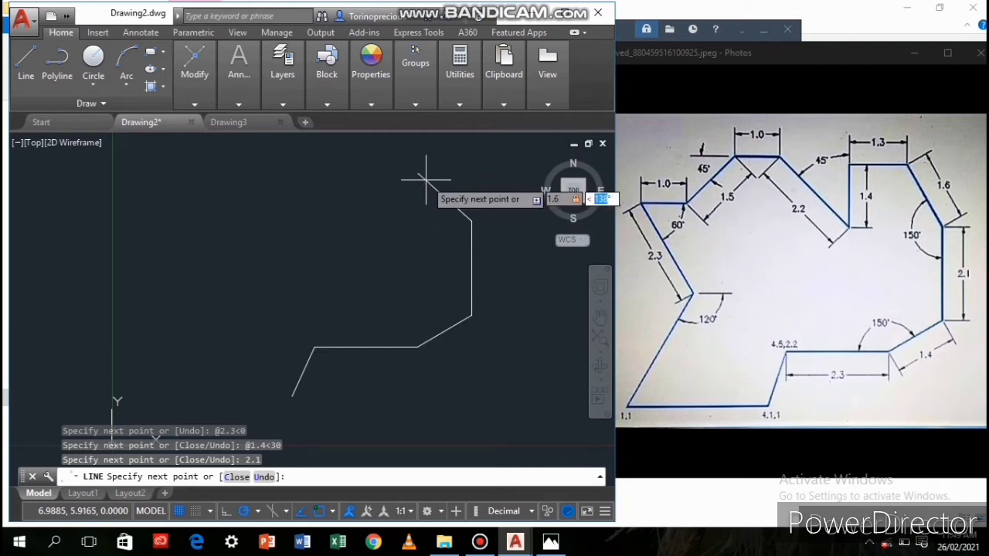
pyautogui.press('Return')
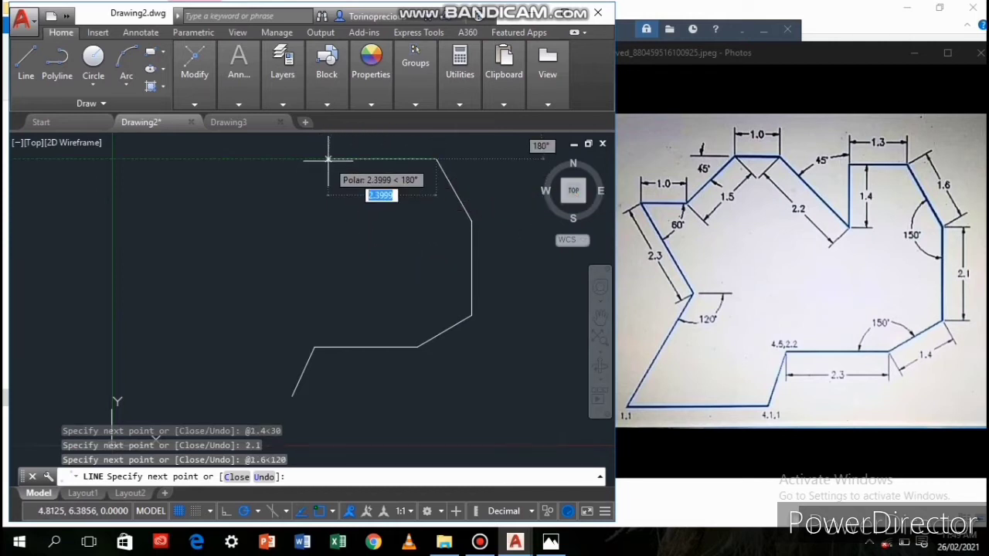
# Continue the outline with a 1.3 horizontal segment toward the left and a 1.4 vertical segment going downward.
pyautogui.write('1.3')
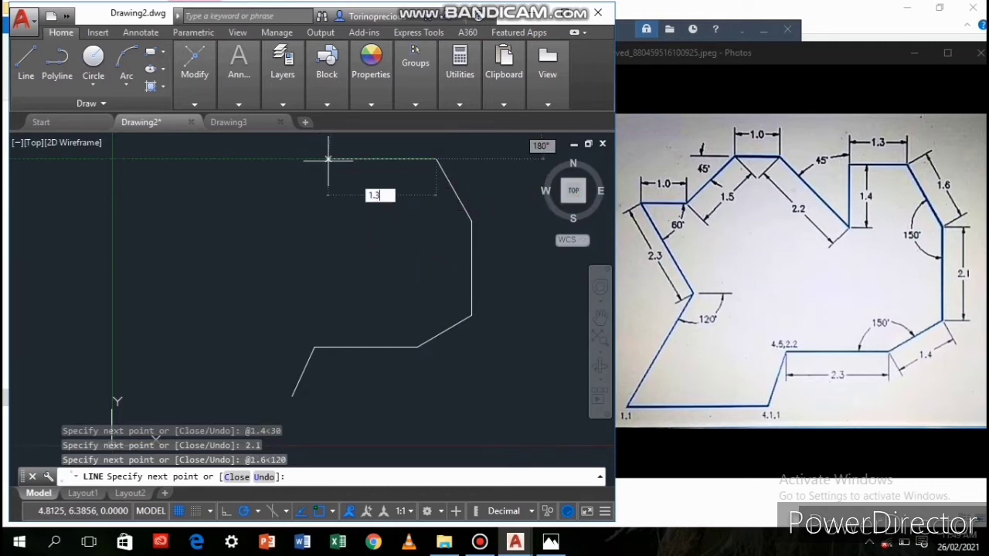
pyautogui.press('Return')
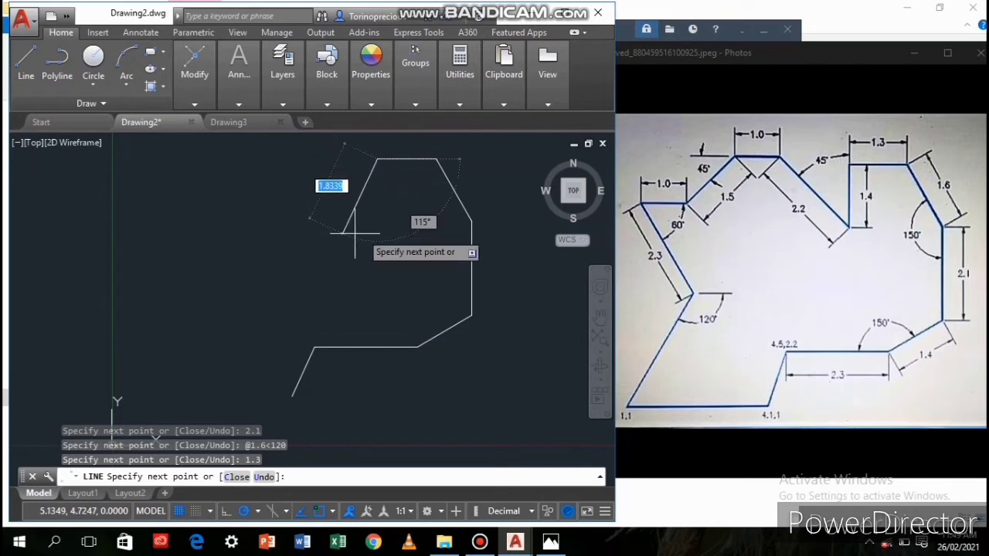
pyautogui.write('1.4')
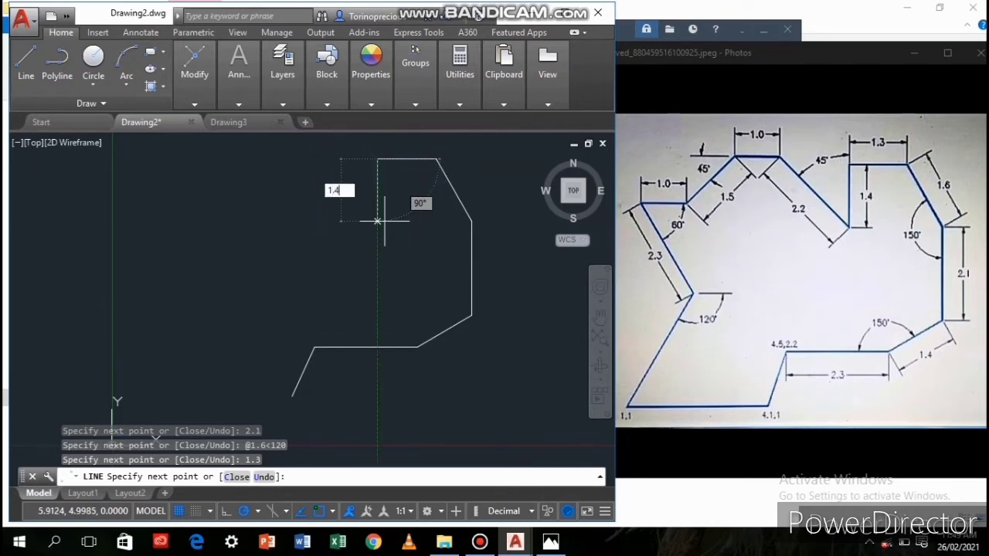
pyautogui.press('Return')
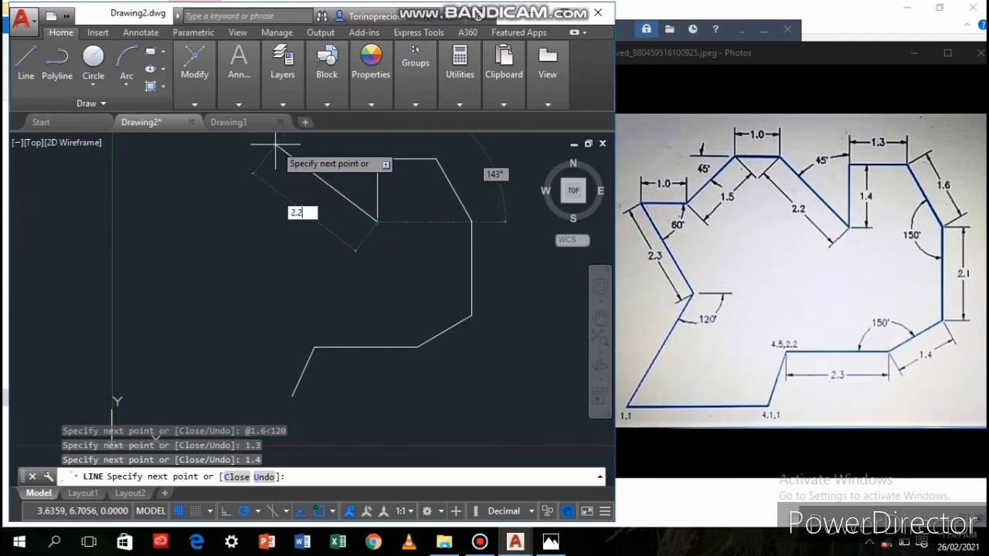
# Add a segment of length 2.2 at 135°, followed by a horizontal segment of length 1 toward the left.
pyautogui.press('Tab')
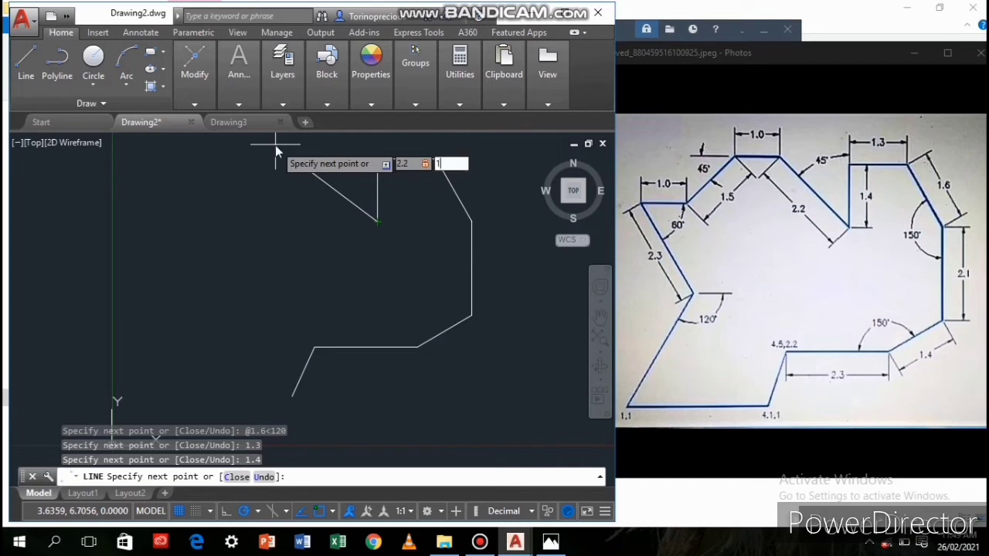
pyautogui.press('Return')
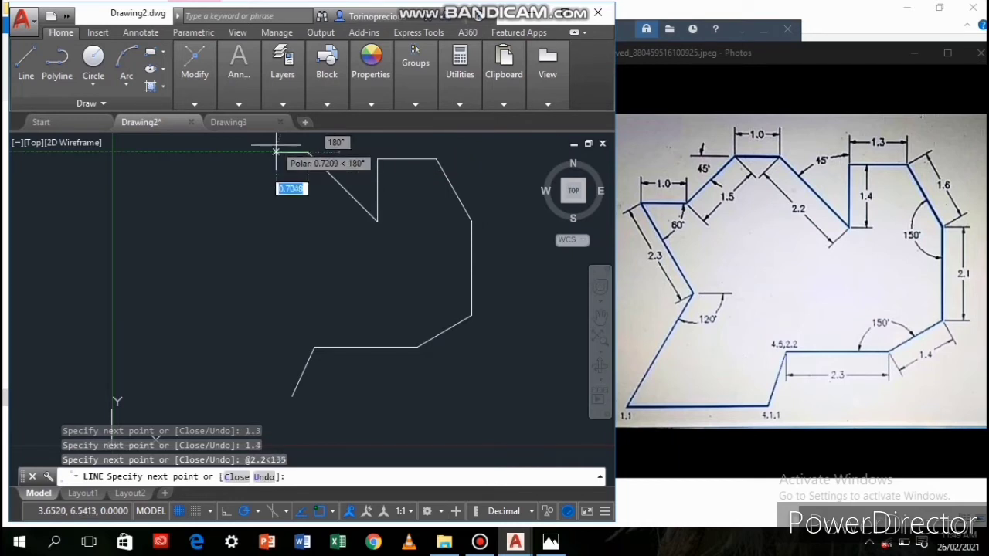
pyautogui.write('1')
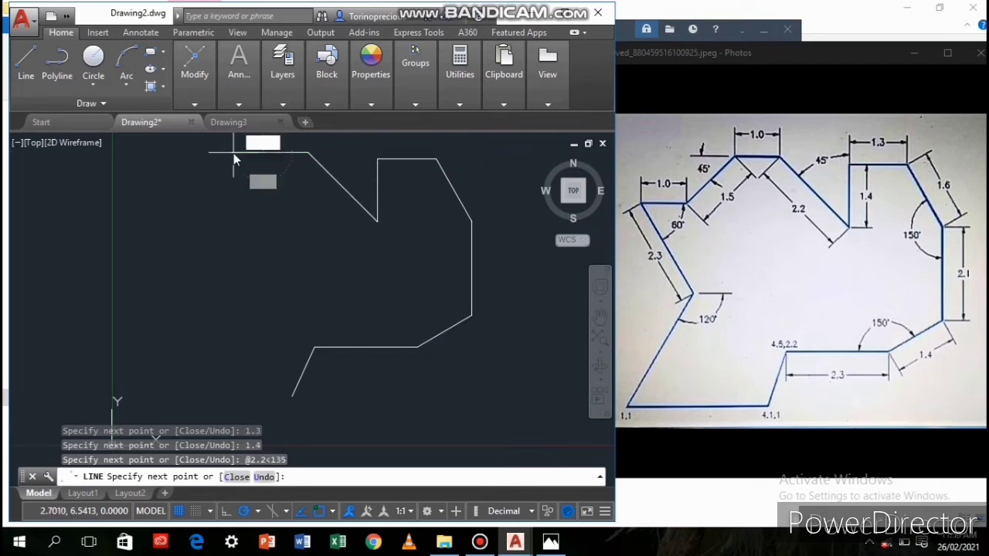
pyautogui.press('Return')
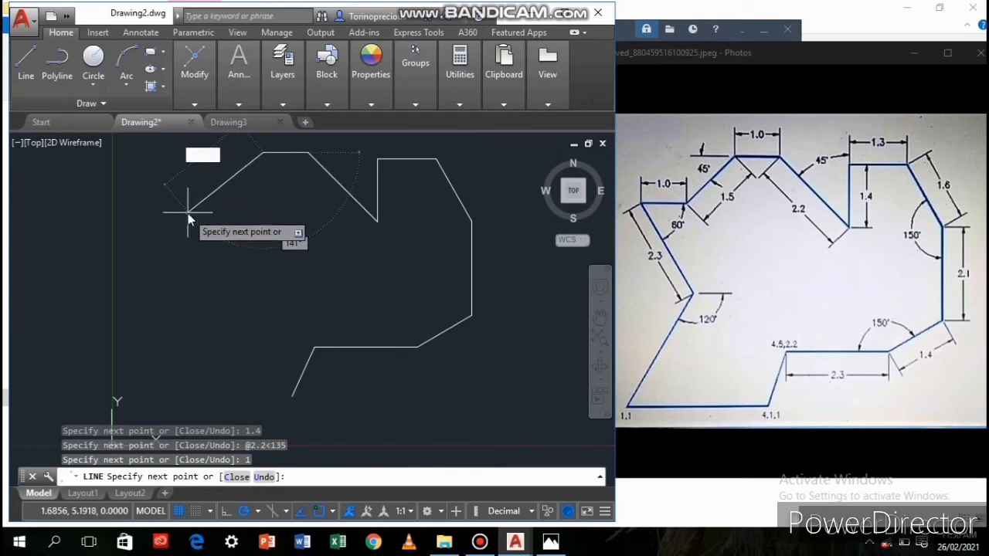
# Add a segment of length 1.5 at 225°, followed by a horizontal segment of length 1 toward the left.
pyautogui.press('Tab')
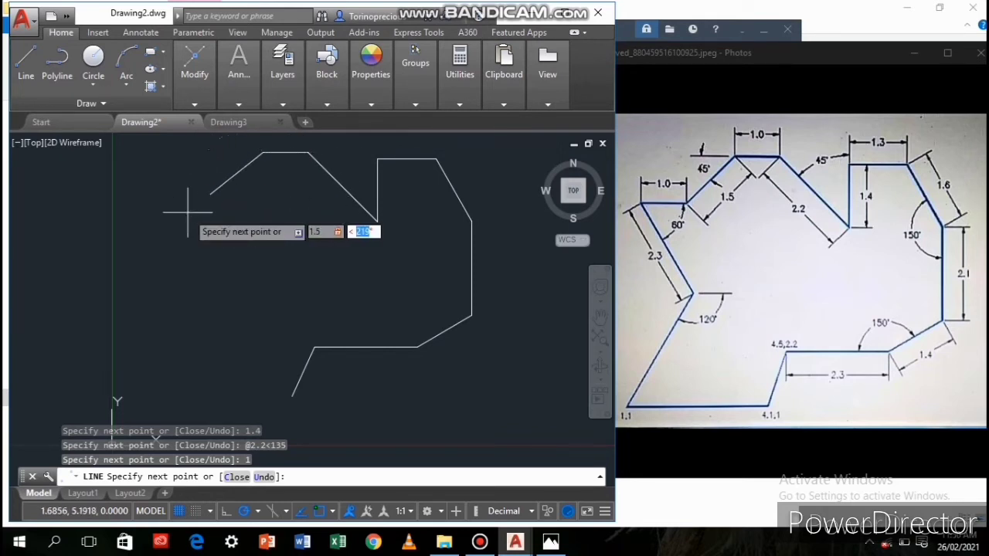
pyautogui.press('Return')
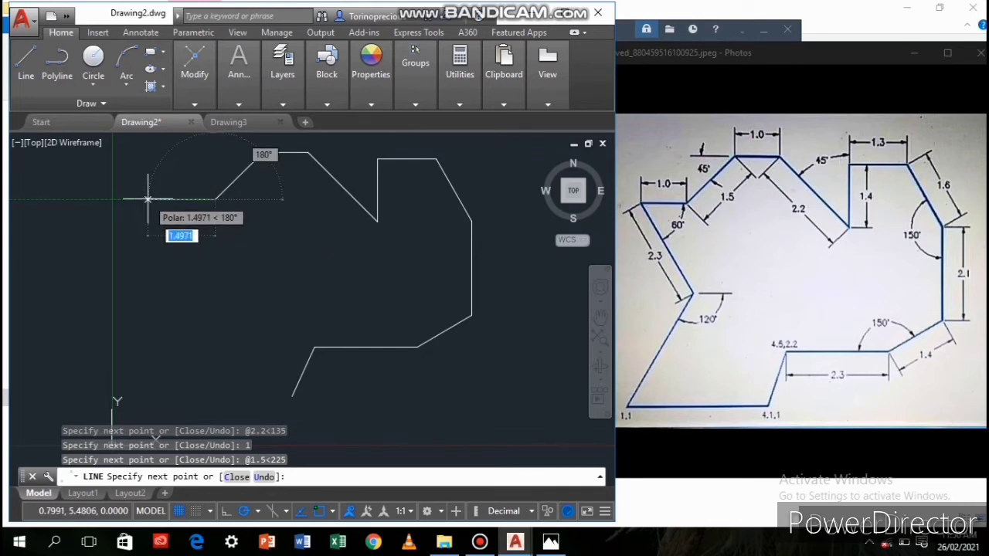
pyautogui.write('1')
pyautogui.press('Return')
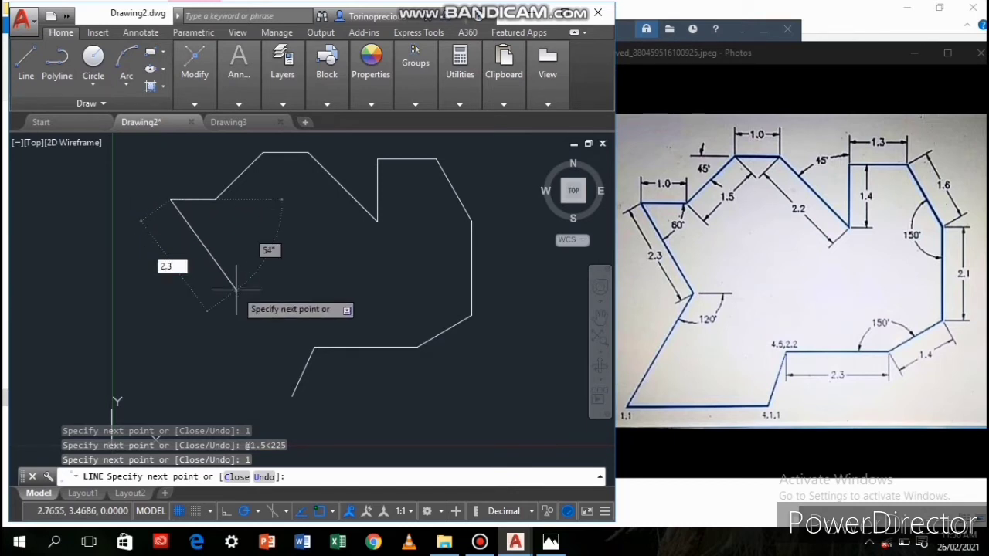
# Add a 2.3 segment at -60° and a segment locked to -120° that ends level with the outline's start point.
pyautogui.press('Tab')
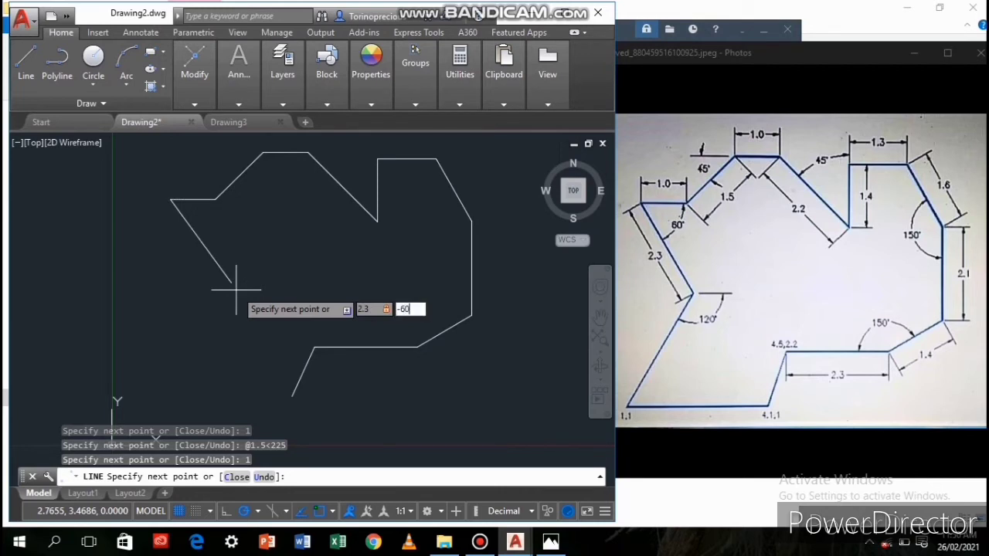
pyautogui.press('Return')
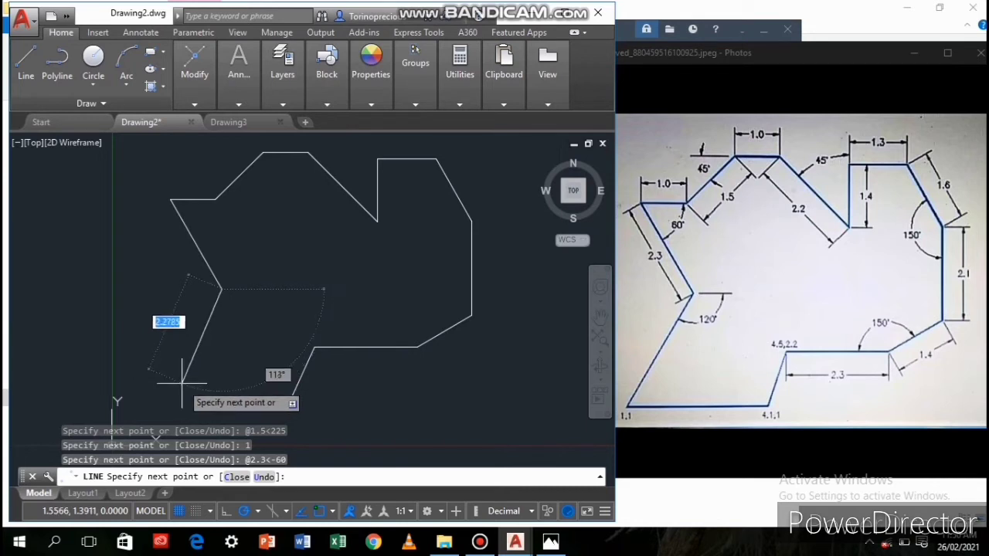
pyautogui.click(703, 306)
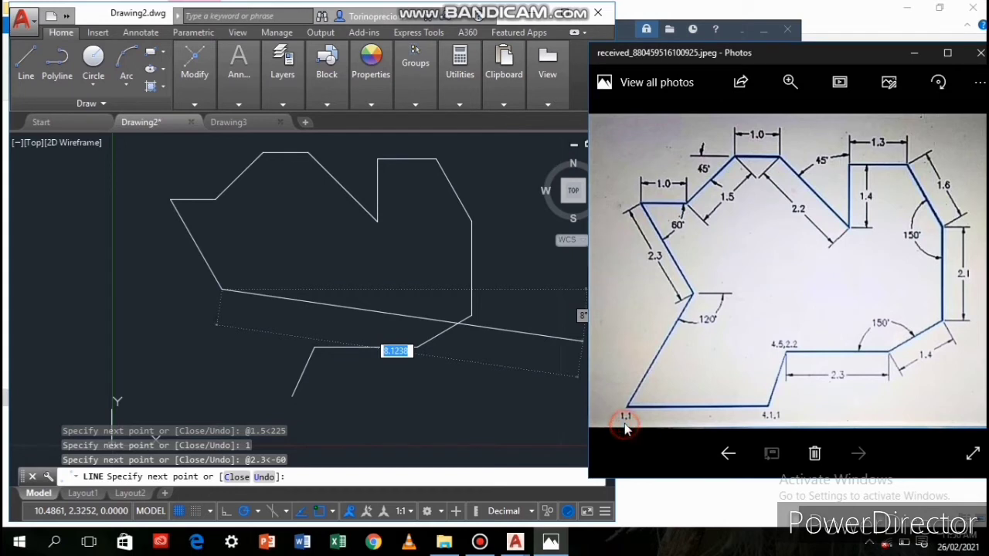
pyautogui.click(227, 376)
pyautogui.write('<-12')
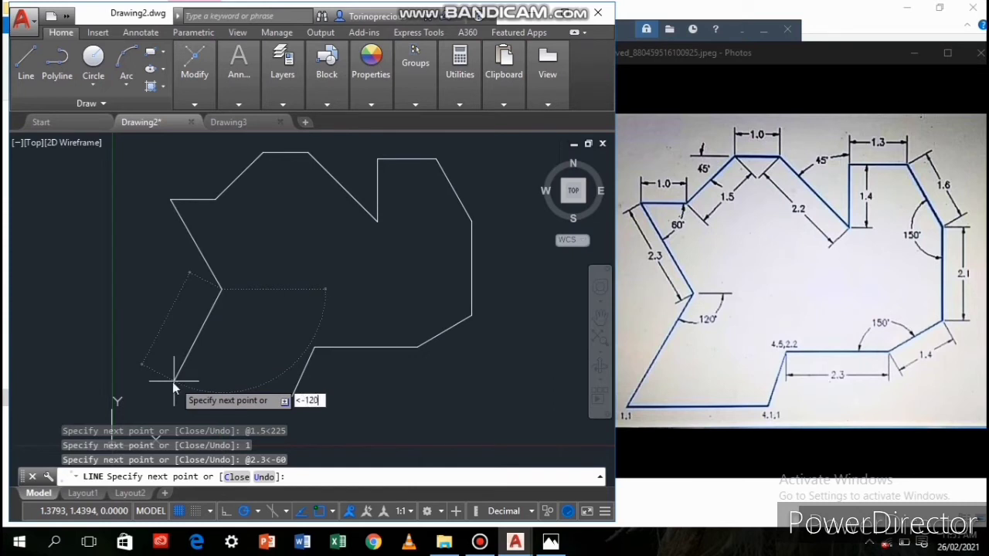
pyautogui.write('0')
pyautogui.press('Return')
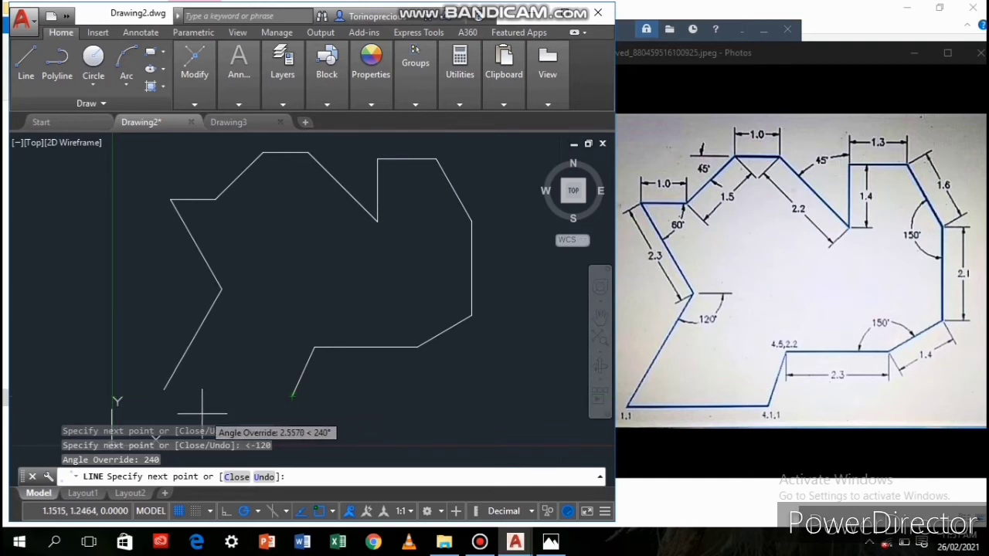
pyautogui.click(160, 397)
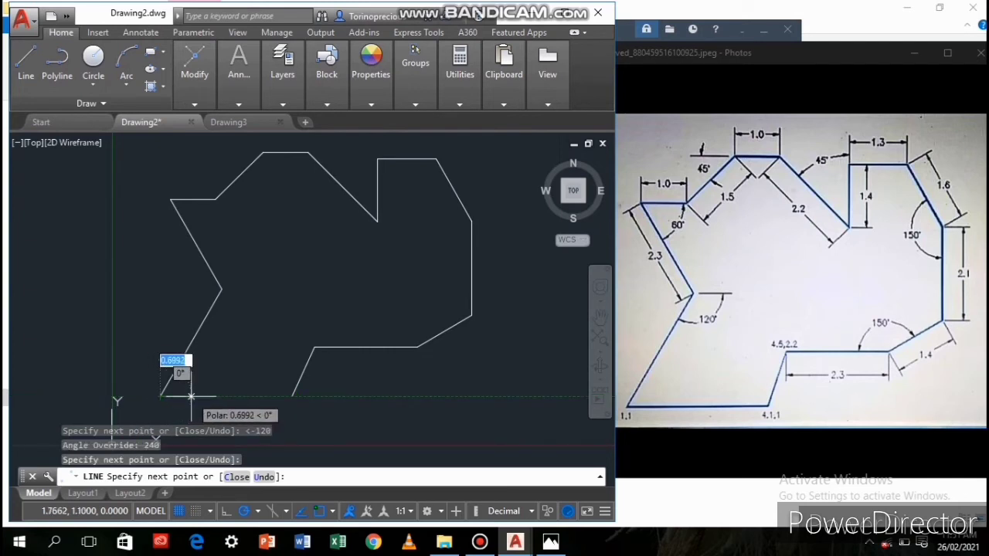
# Close the outline with a horizontal line back to its start point and maximize the drawing window.
pyautogui.click(292, 396)
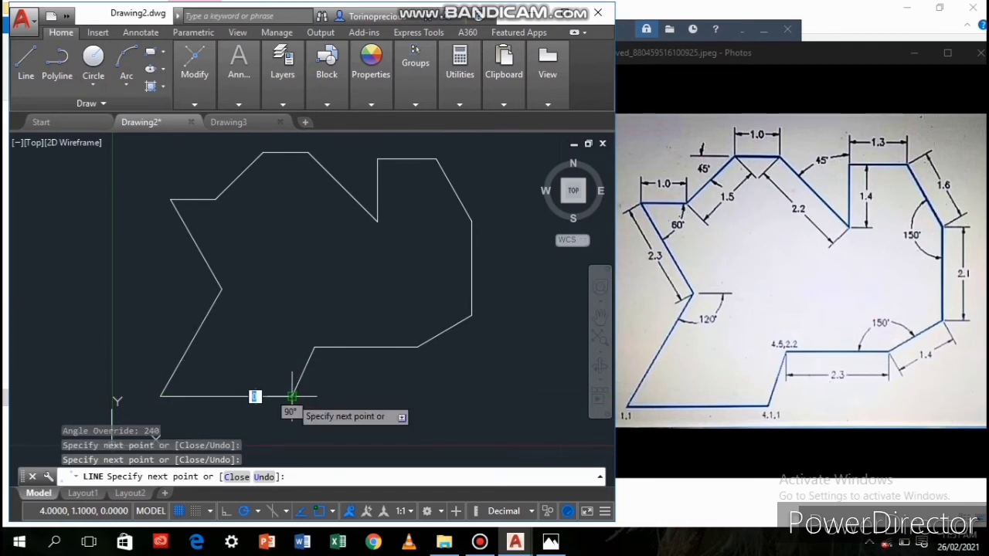
pyautogui.press('Return')
pyautogui.click(572, 22)
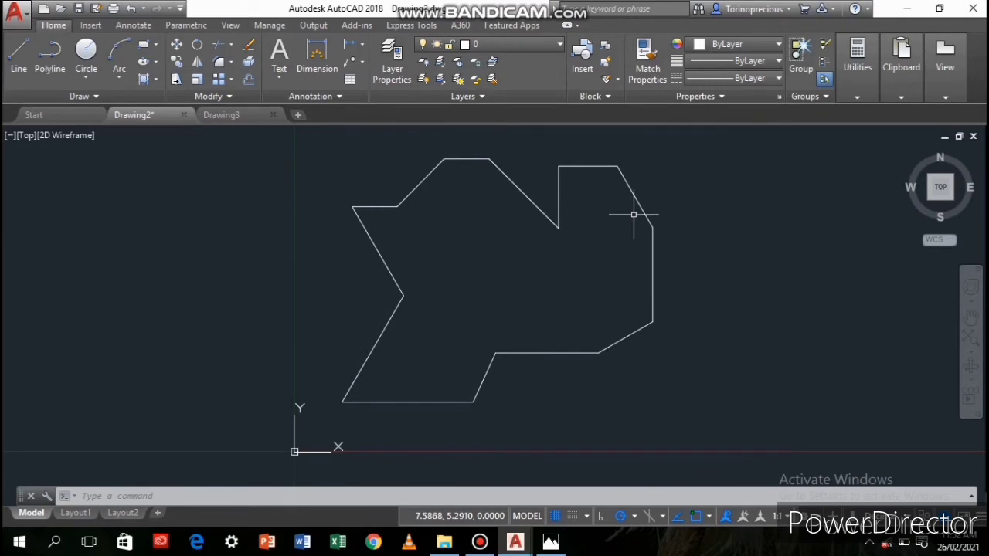
pyautogui.moveTo(633, 216); pyautogui.dragTo(634, 268, button='middle')
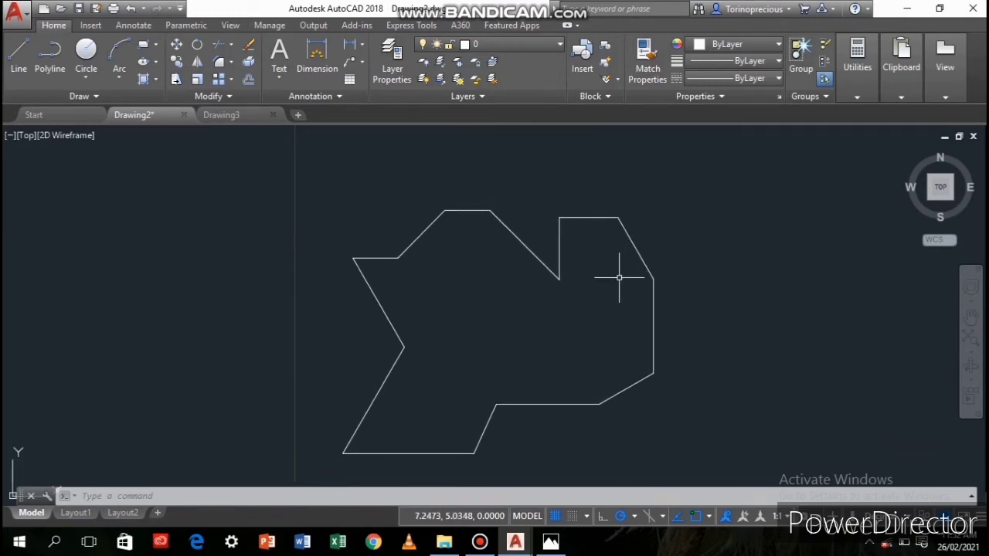
# Set the current object color to Cyan and dimension the lower horizontal edge, placing the dimension below it.
pyautogui.click(711, 44)
pyautogui.click(738, 190)
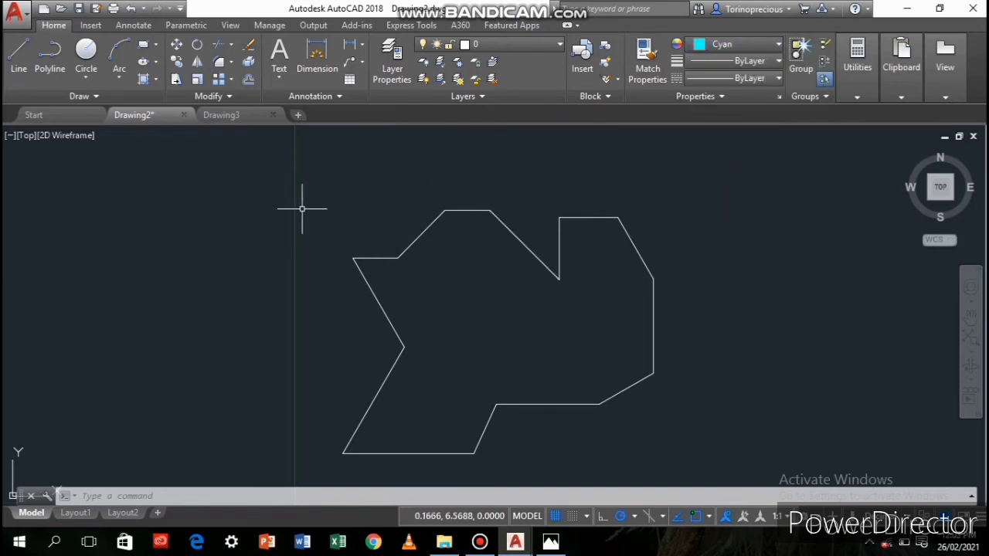
pyautogui.click(317, 80)
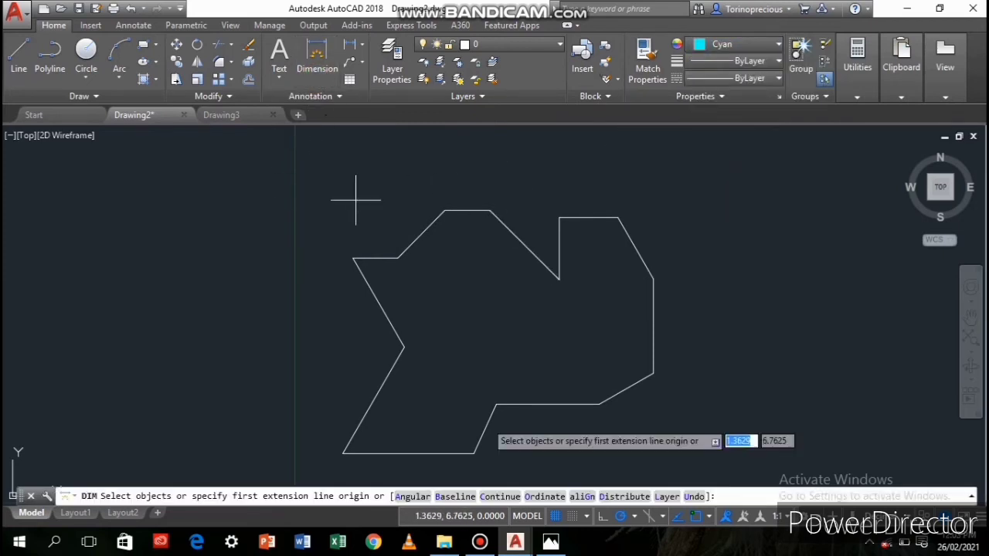
pyautogui.click(496, 405)
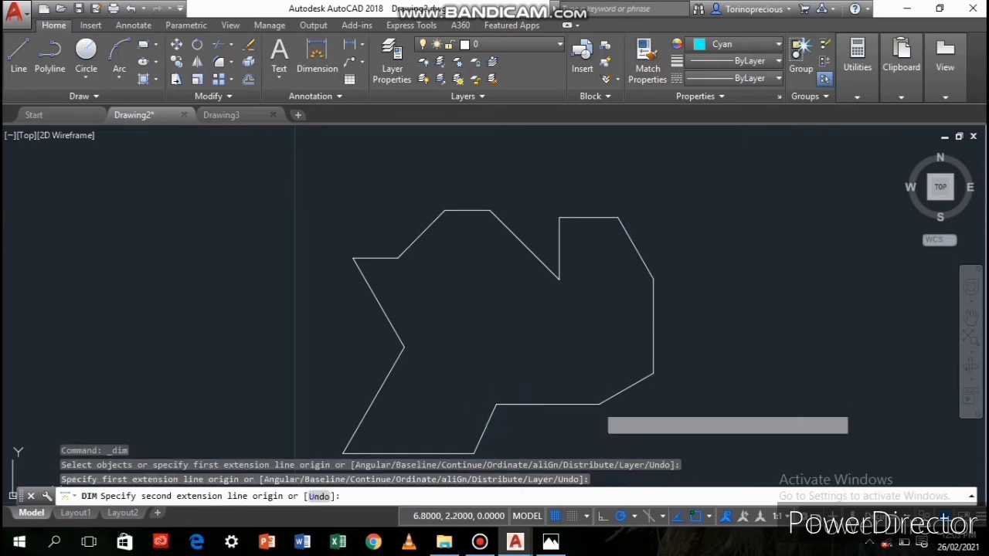
pyautogui.click(599, 404)
pyautogui.click(591, 425)
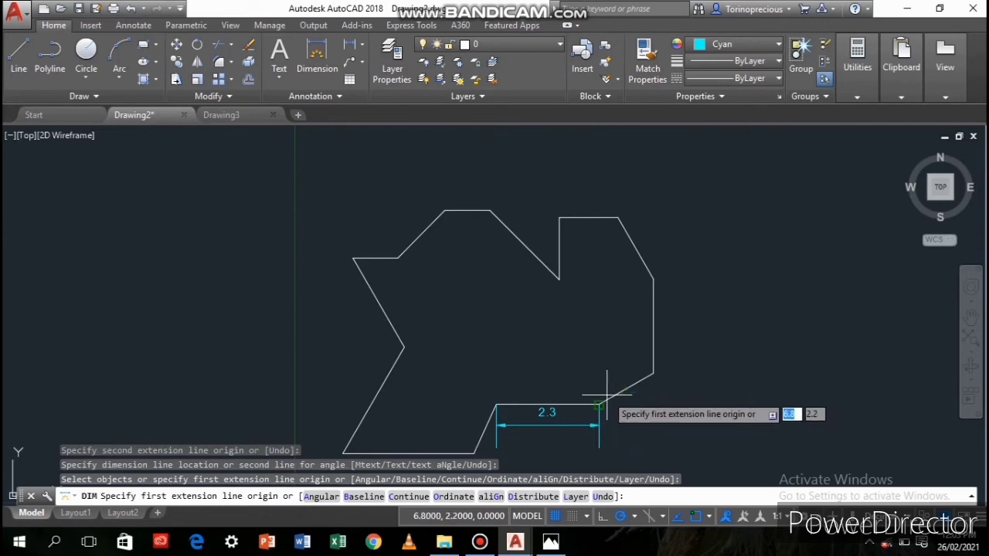
# Dimension the sloped lower-right edge and the vertical right edge, placing both dimensions outside the outline.
pyautogui.click(599, 404)
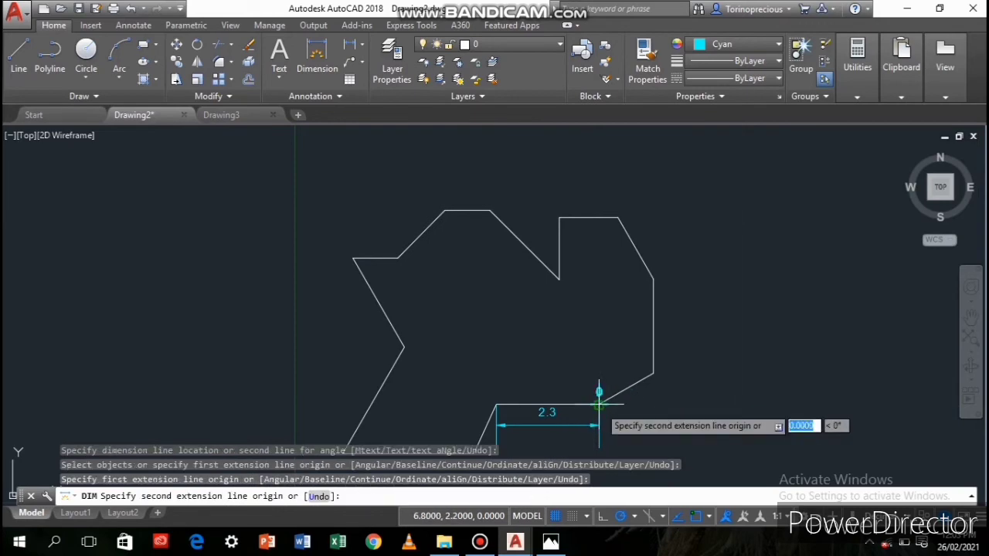
pyautogui.click(653, 373)
pyautogui.click(659, 397)
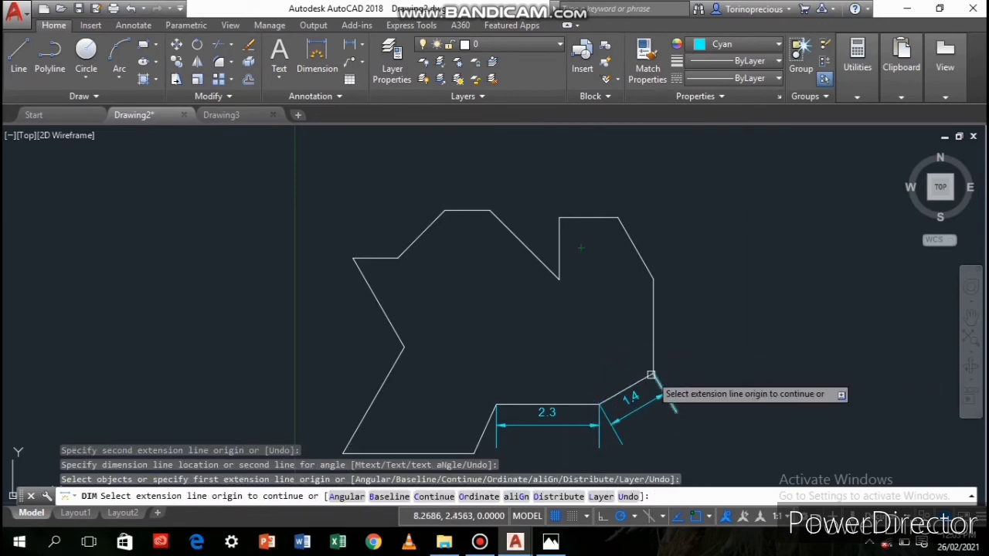
pyautogui.click(653, 372)
pyautogui.click(653, 280)
pyautogui.click(683, 324)
# Dimension the sloped upper-right edge and the horizontal upper-right edge, placing both dimensions outside the outline.
pyautogui.click(653, 280)
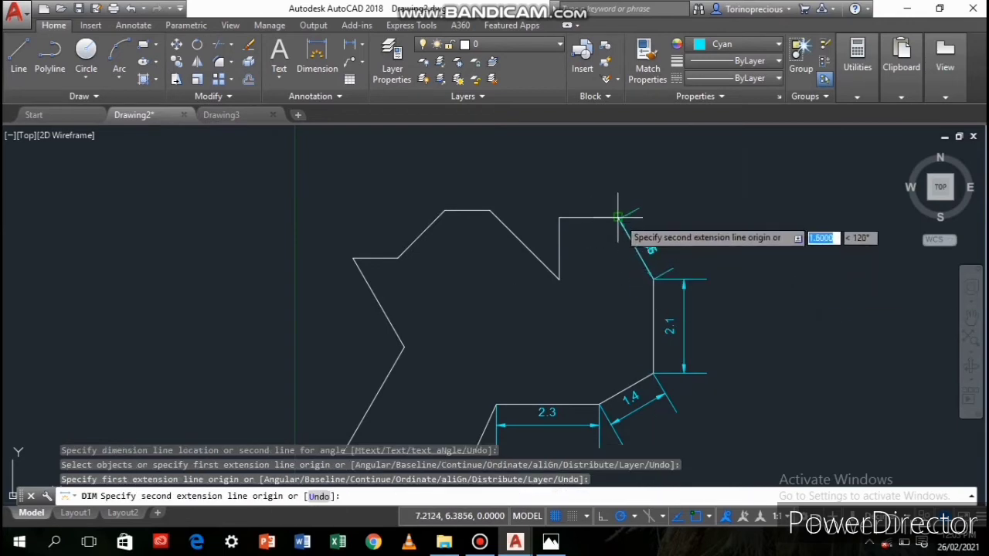
pyautogui.click(619, 217)
pyautogui.click(653, 232)
pyautogui.click(618, 217)
pyautogui.click(559, 217)
pyautogui.click(564, 203)
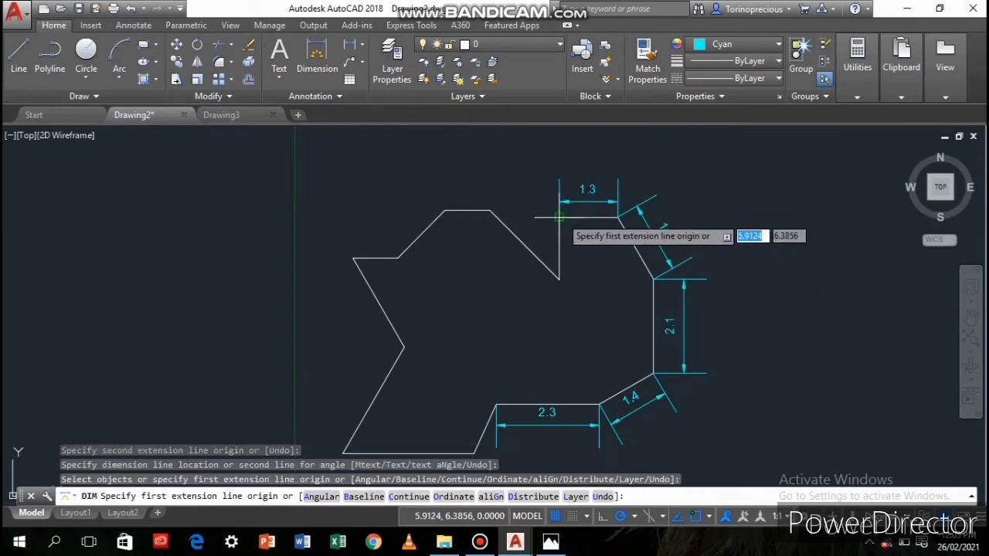
# Dimension the vertical edge of the upper notch and the long sloped edge beside it, placing both dimensions inside the outline.
pyautogui.click(559, 218)
pyautogui.click(560, 280)
pyautogui.click(584, 248)
pyautogui.click(559, 280)
pyautogui.click(490, 210)
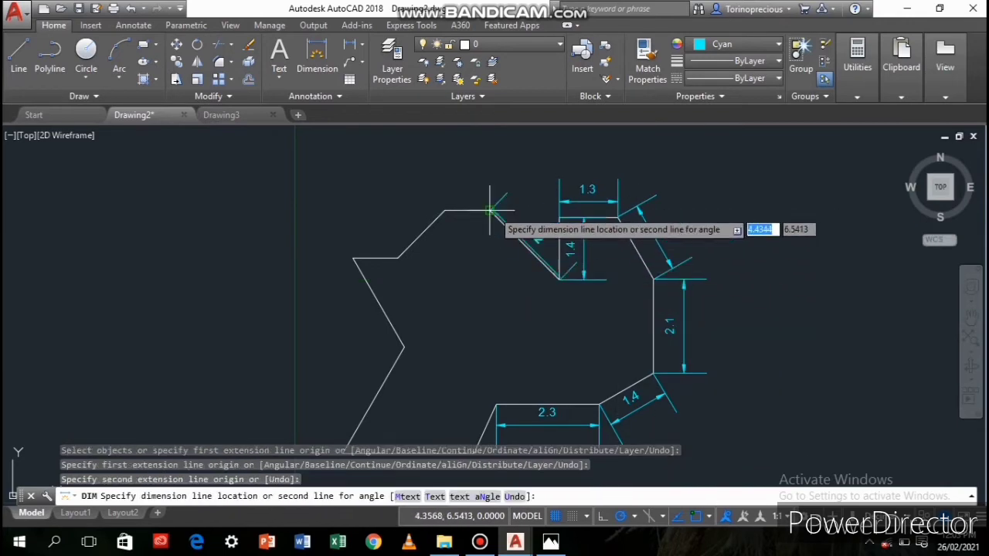
pyautogui.click(483, 226)
# Dimension the topmost horizontal edge above the outline and the sloped edge descending left from it inside the outline.
pyautogui.click(490, 210)
pyautogui.click(444, 211)
pyautogui.click(465, 183)
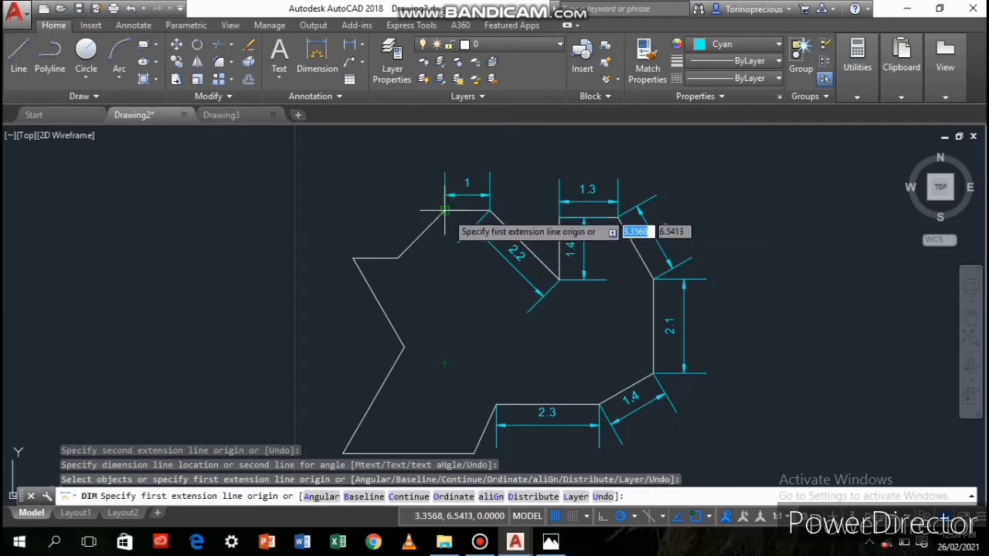
pyautogui.click(444, 210)
pyautogui.click(398, 257)
pyautogui.click(431, 241)
# Dimension the short horizontal upper-left edge and the sloped edge below it, placing both dimensions outside the outline.
pyautogui.click(398, 257)
pyautogui.click(354, 258)
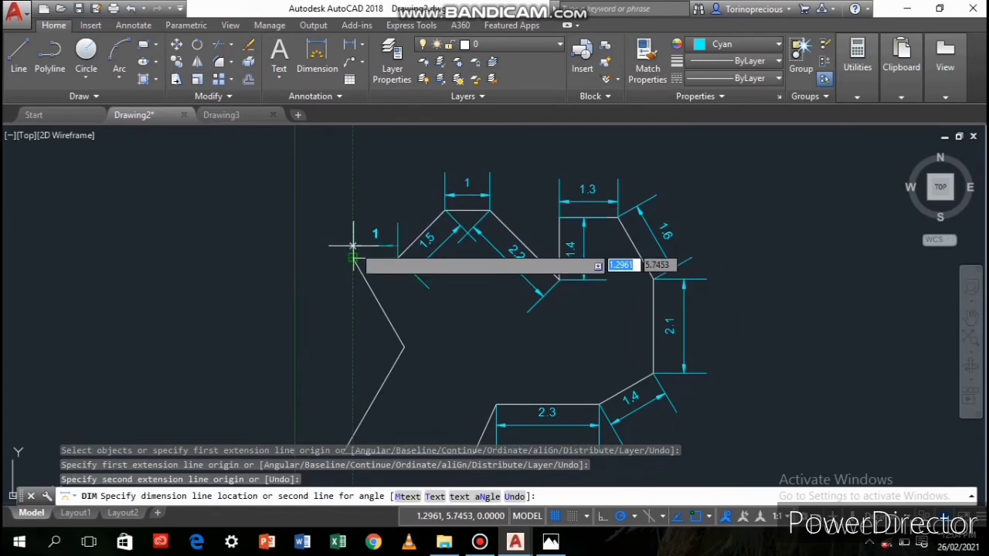
pyautogui.click(376, 244)
pyautogui.click(404, 348)
pyautogui.click(353, 258)
pyautogui.click(384, 348)
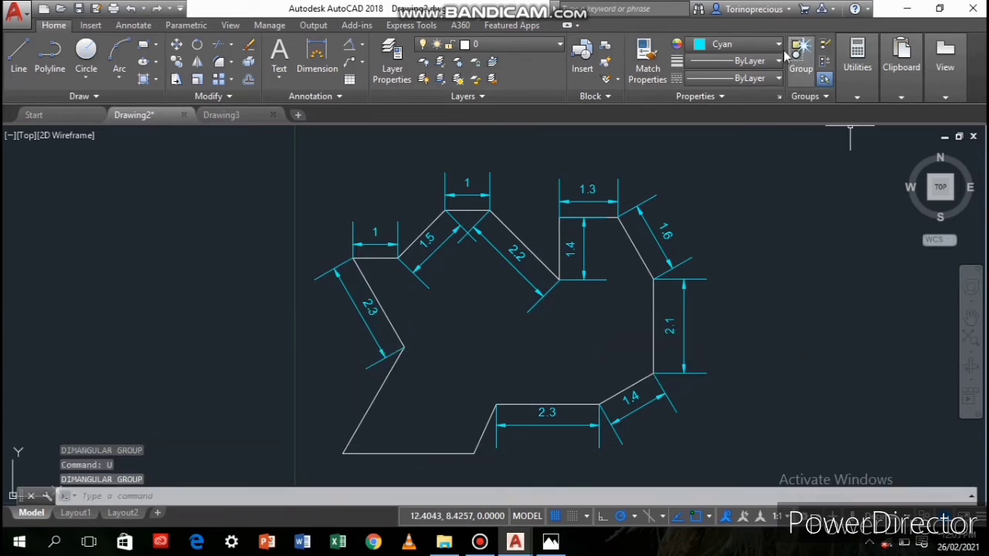
# Set the current colour to Magenta and add an angular dimension inside the outline between the 2.3 bottom edge and the sloped lower-right edge.
pyautogui.click(761, 44)
pyautogui.click(768, 191)
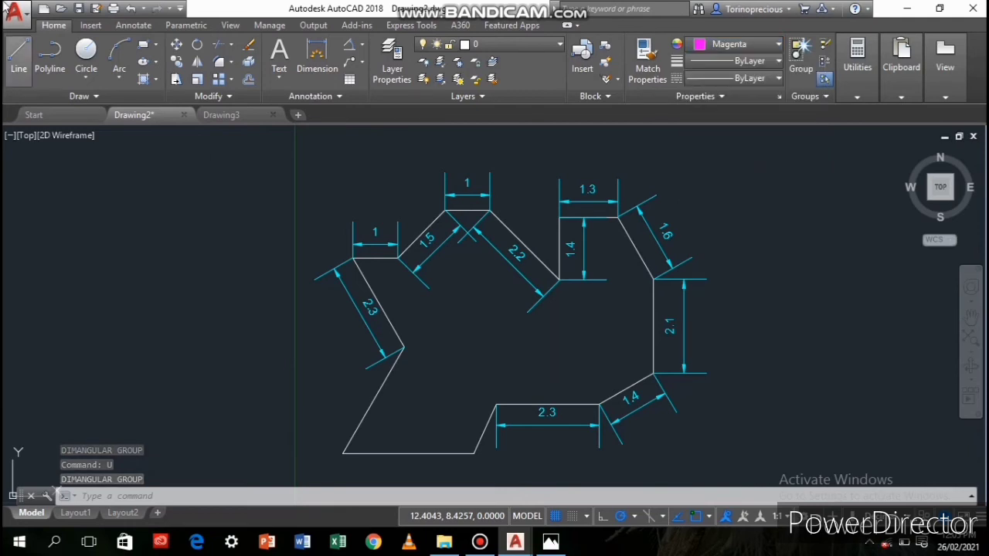
pyautogui.click(360, 45)
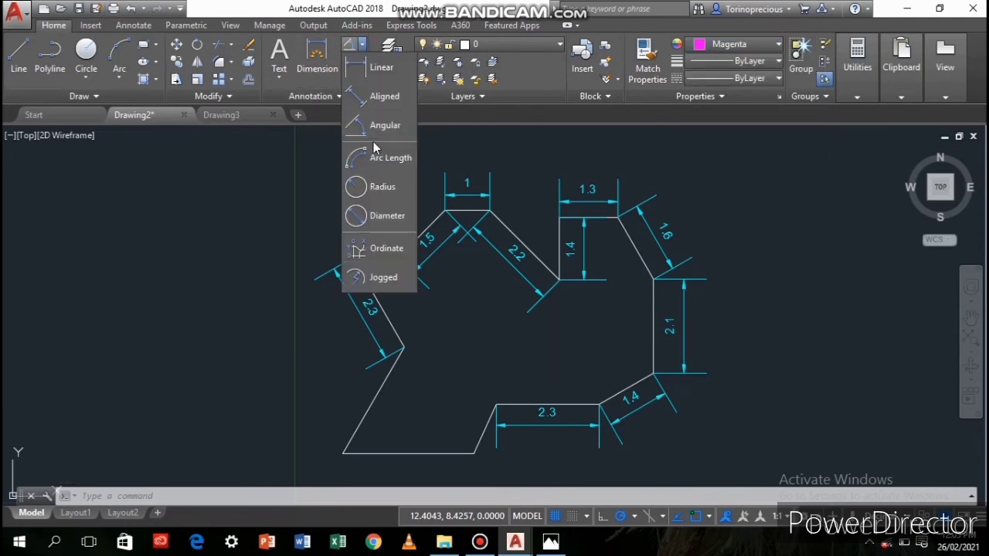
pyautogui.click(363, 126)
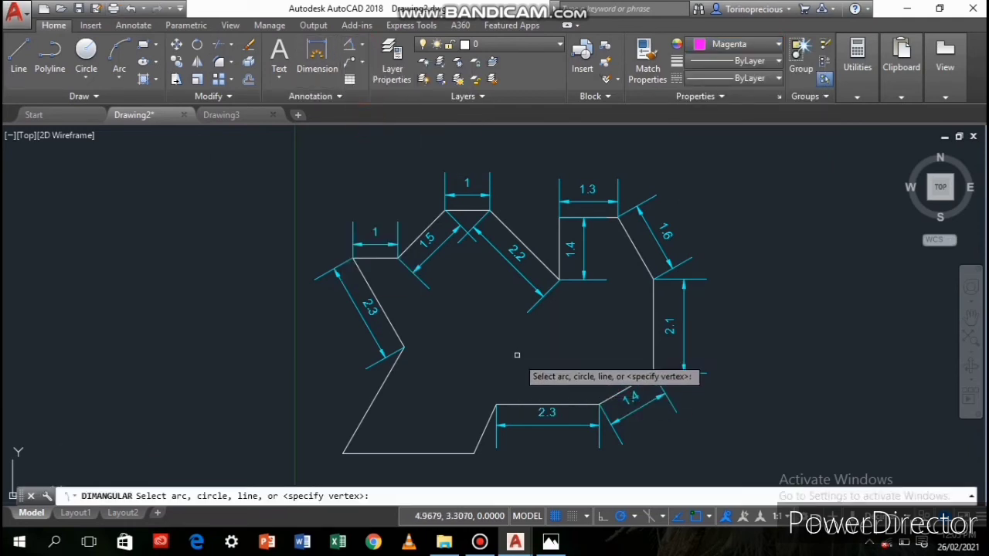
pyautogui.click(578, 403)
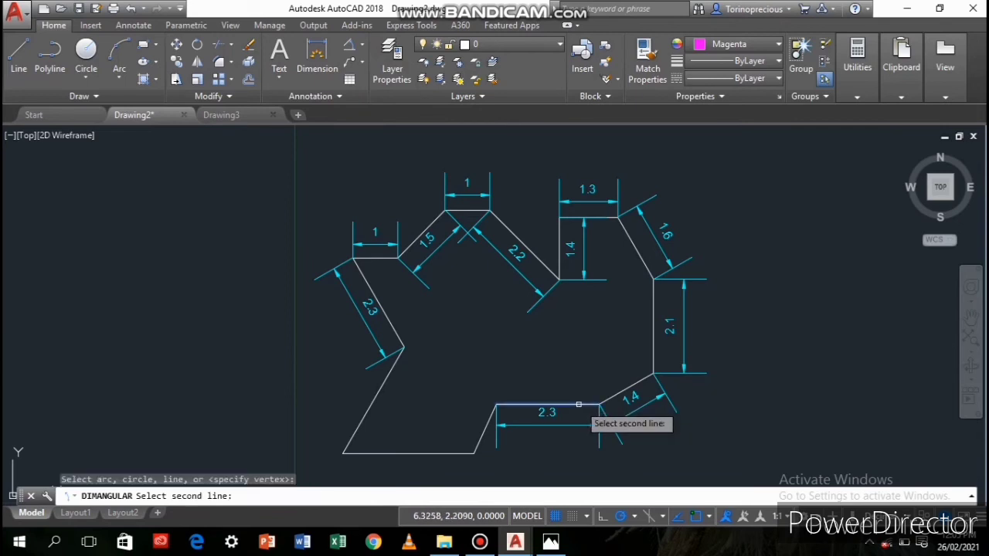
pyautogui.click(609, 398)
pyautogui.click(594, 382)
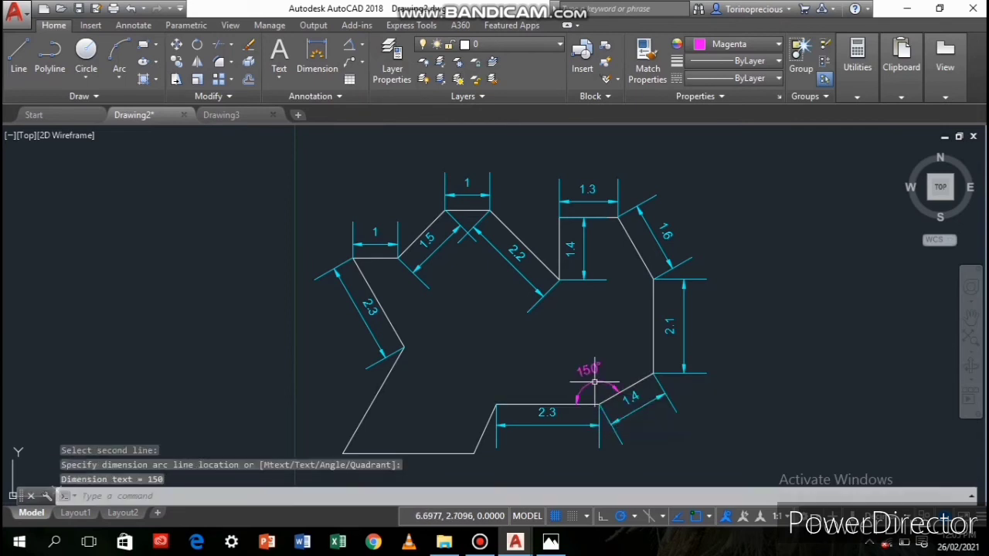
# Dimension the angle between the right vertical edge and the sloped edge above it, and the angle of the upper notch.
pyautogui.click(349, 48)
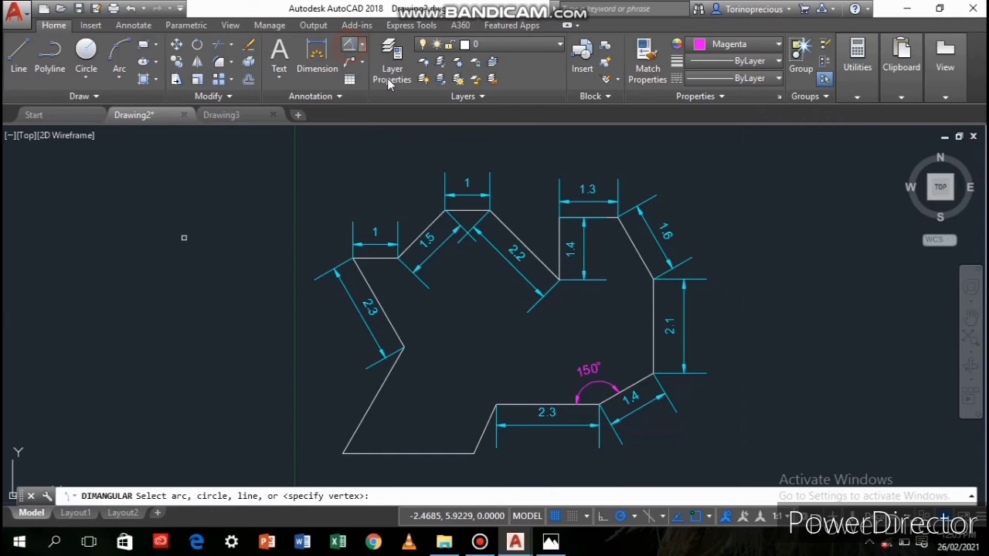
pyautogui.click(652, 294)
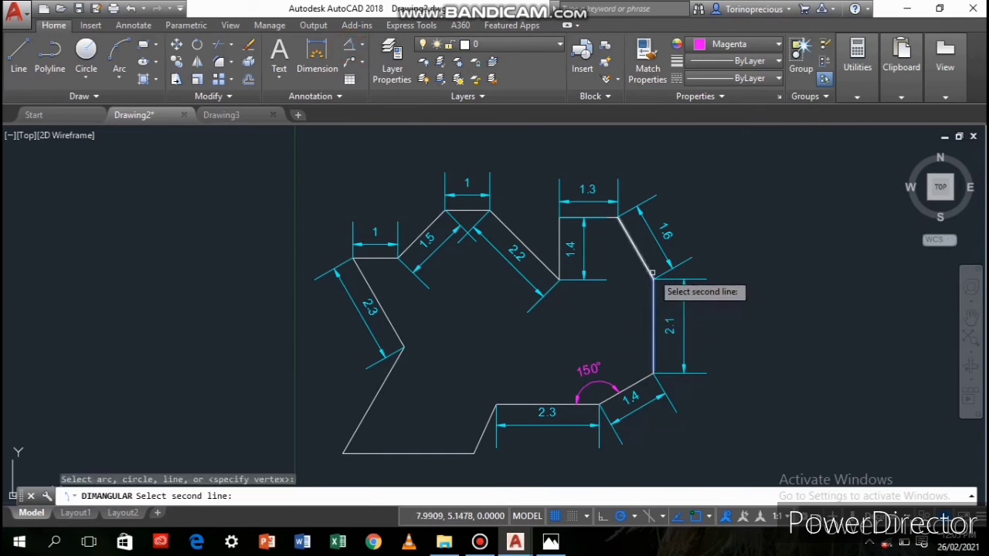
pyautogui.click(648, 272)
pyautogui.click(620, 288)
pyautogui.click(349, 46)
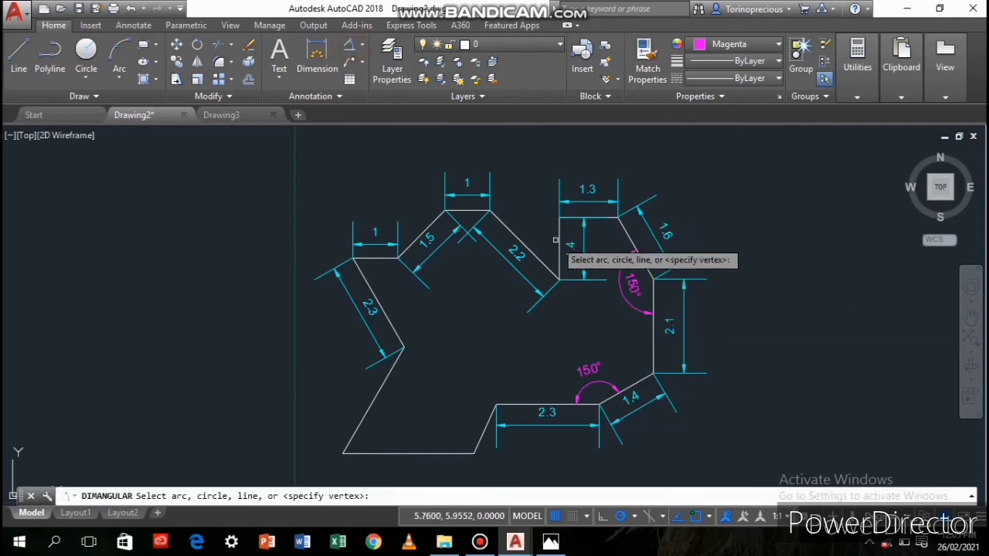
pyautogui.click(555, 243)
pyautogui.click(559, 250)
pyautogui.click(542, 262)
pyautogui.click(533, 219)
# Dimension the angle between the short horizontal upper-left edge and the sloped edge below it, inside the outline.
pyautogui.click(349, 48)
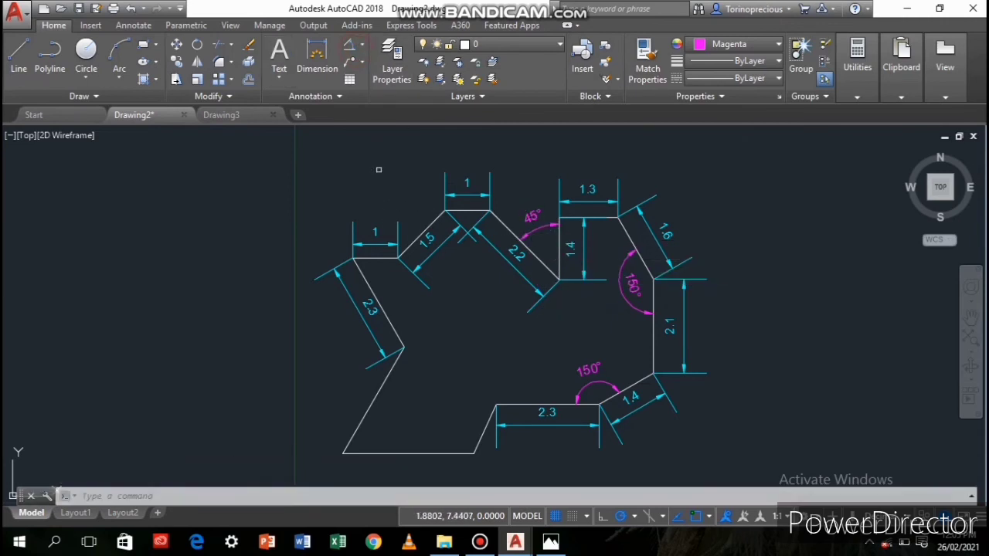
pyautogui.click(379, 258)
pyautogui.click(374, 299)
pyautogui.click(386, 272)
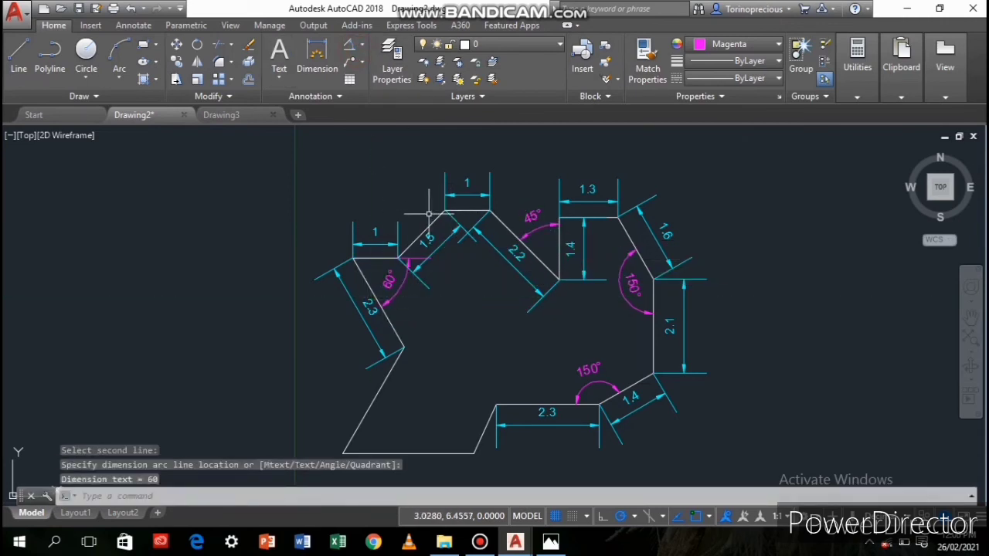
# Draw two horizontal reference lines in green 88,186,72: leftward from the topmost edge's left end and rightward from the left inner corner.
pyautogui.click(19, 53)
pyautogui.click(736, 44)
pyautogui.click(801, 134)
pyautogui.click(445, 210)
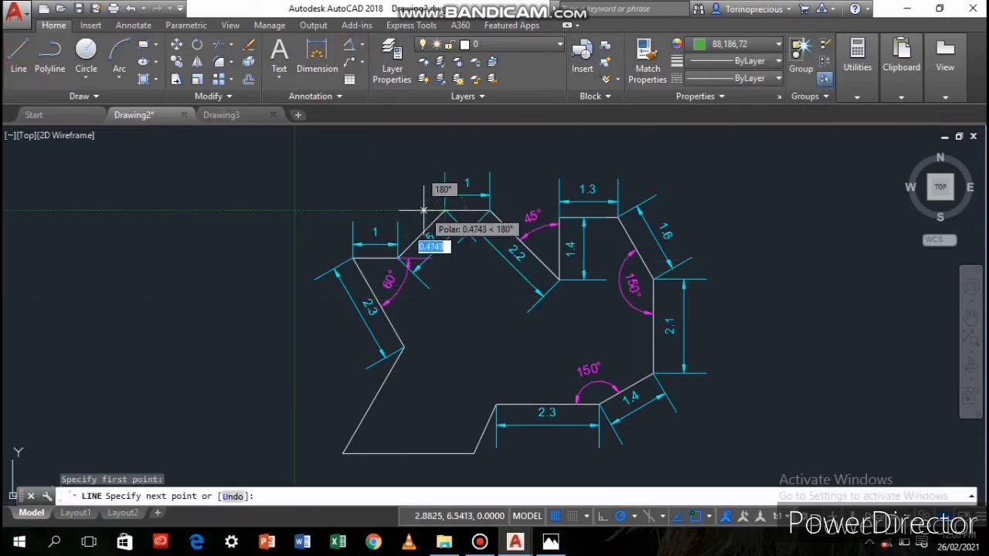
pyautogui.click(408, 210)
pyautogui.press('Return')
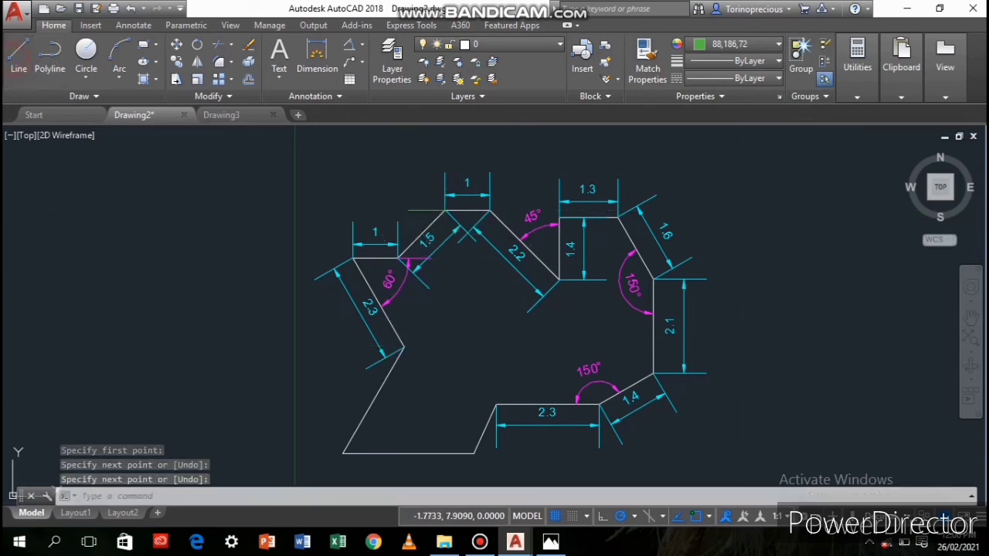
pyautogui.press('Return')
pyautogui.click(403, 347)
pyautogui.click(450, 348)
pyautogui.press('Return')
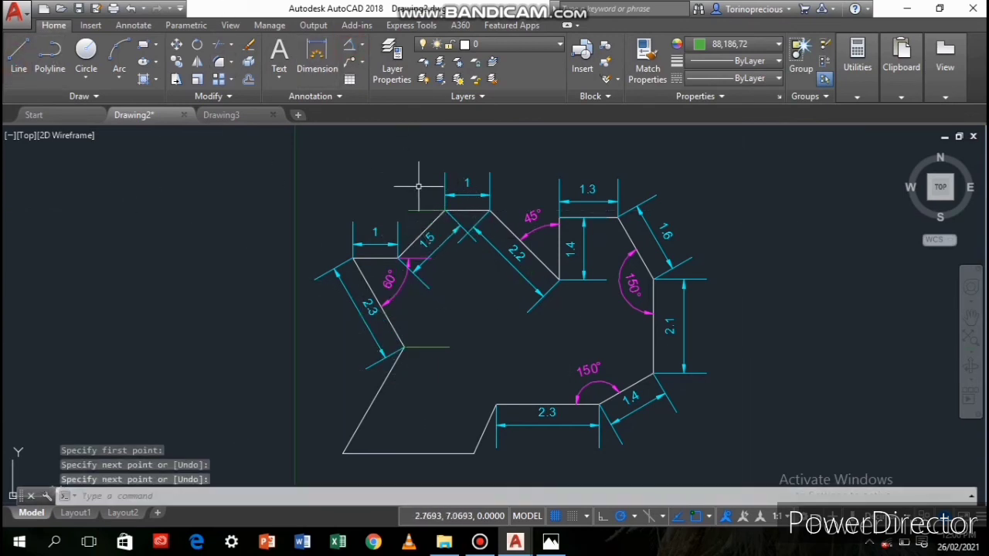
# Add magenta angular dimensions between each green reference line and its adjacent sloped edge: the 1.5 edge and the long lower-left edge.
pyautogui.click(420, 210)
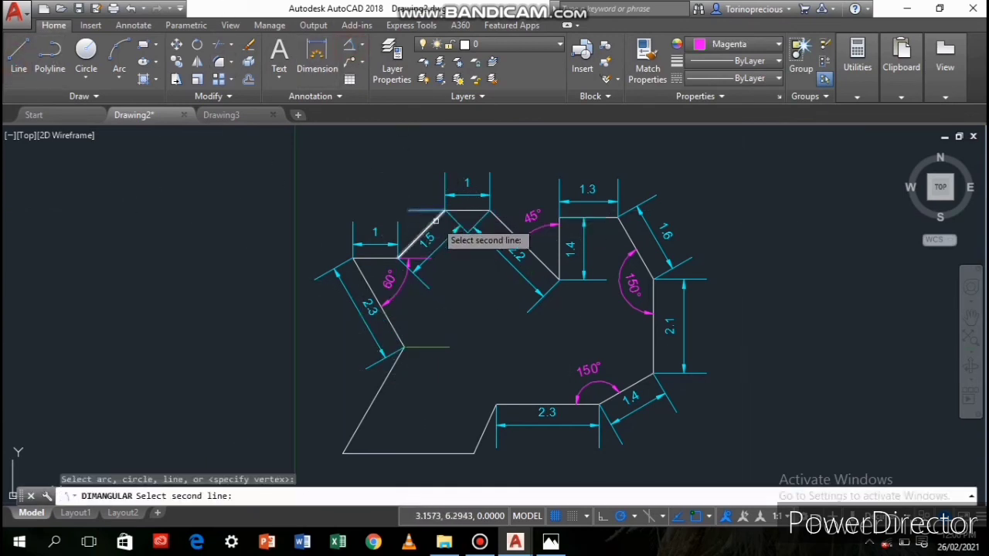
pyautogui.click(431, 224)
pyautogui.click(411, 220)
pyautogui.press('Return')
pyautogui.click(420, 348)
pyautogui.click(391, 371)
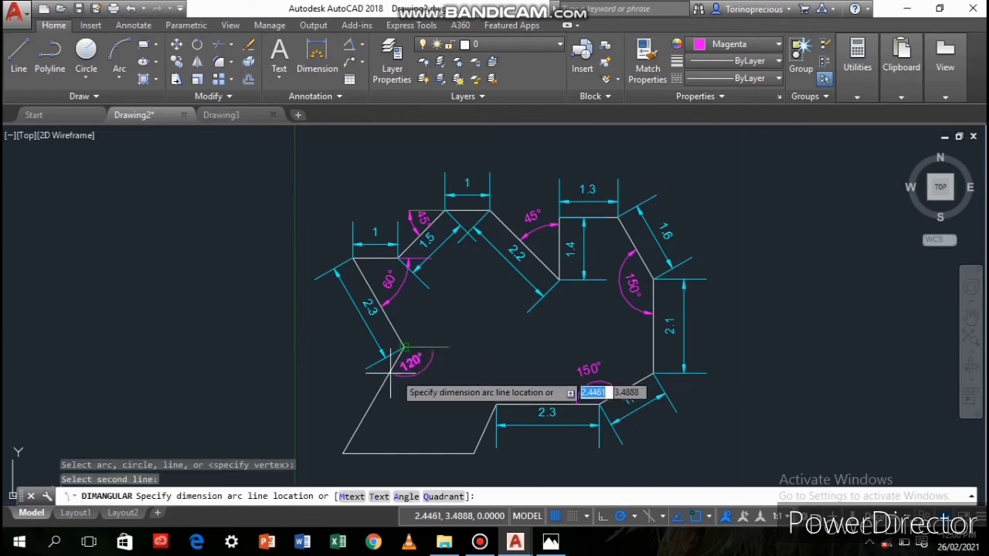
pyautogui.click(394, 376)
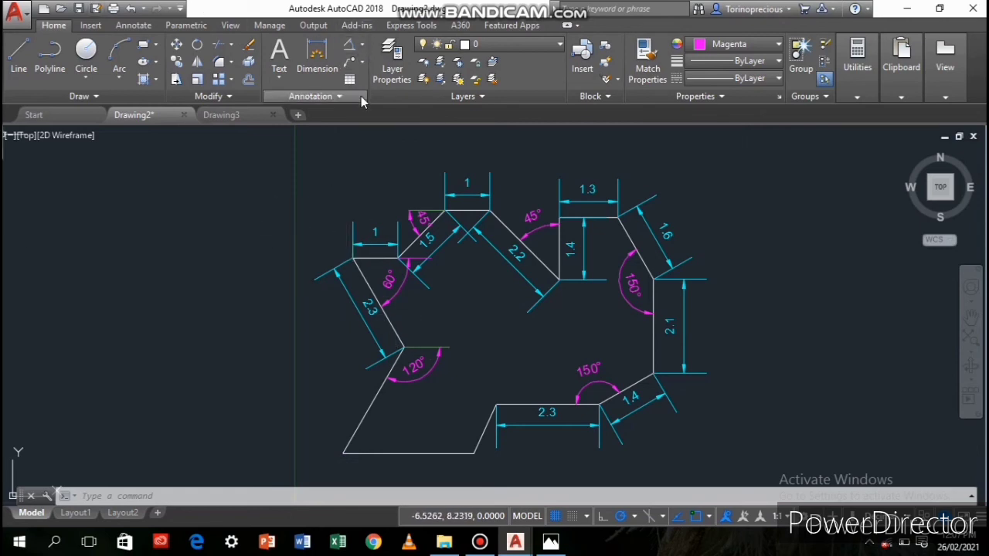
# Add X and Y ordinate dimensions to the left end of the 2.3 bottom edge, with both leaders ending inside the outline.
pyautogui.click(363, 48)
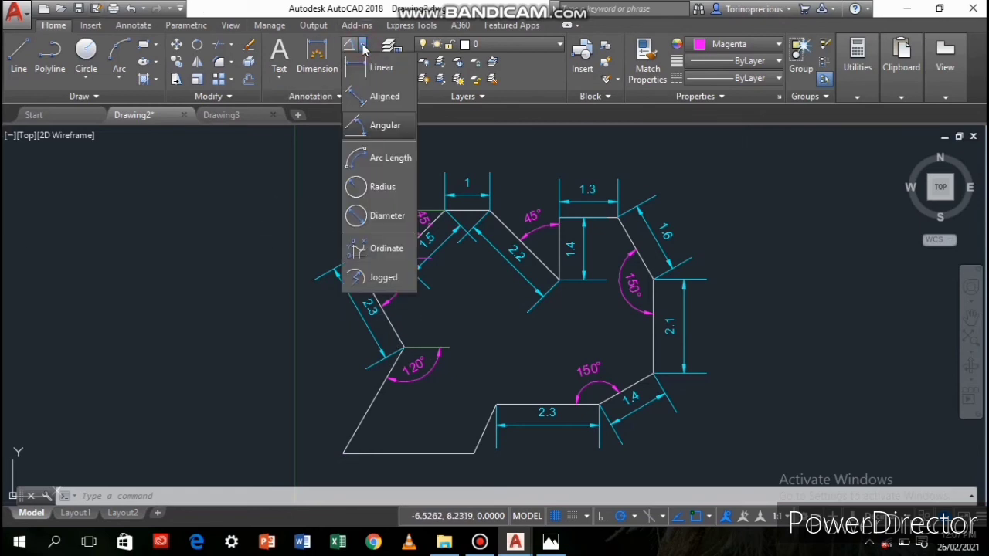
pyautogui.click(401, 247)
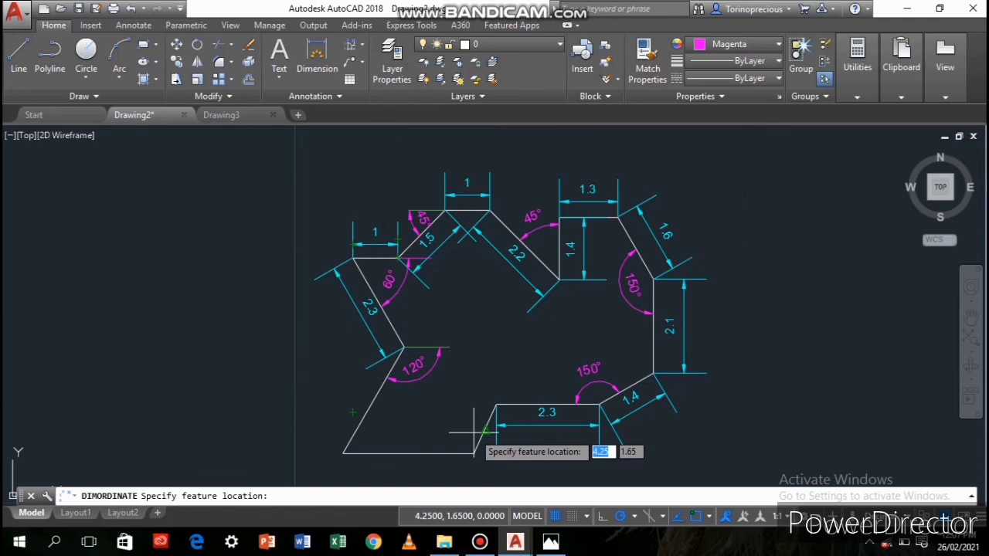
pyautogui.click(495, 404)
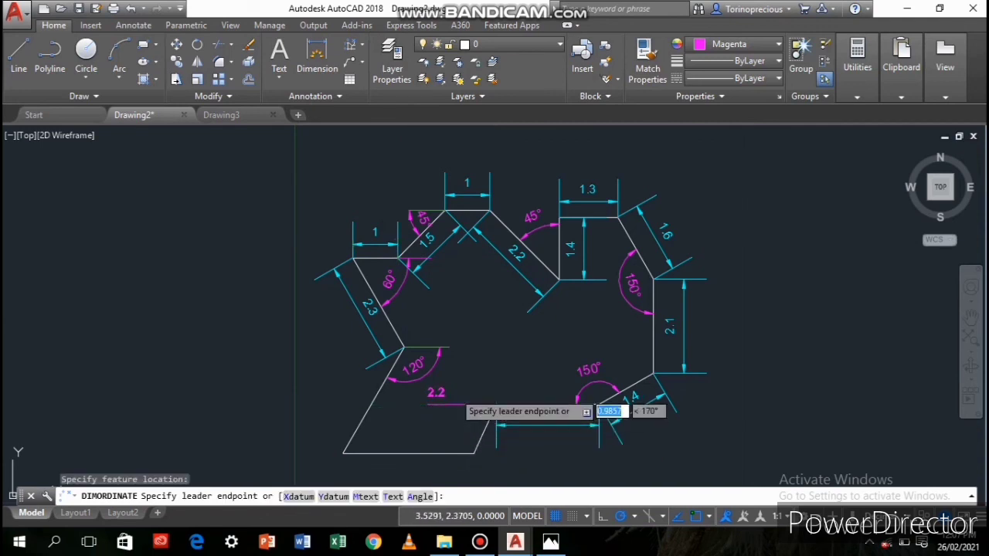
pyautogui.click(474, 365)
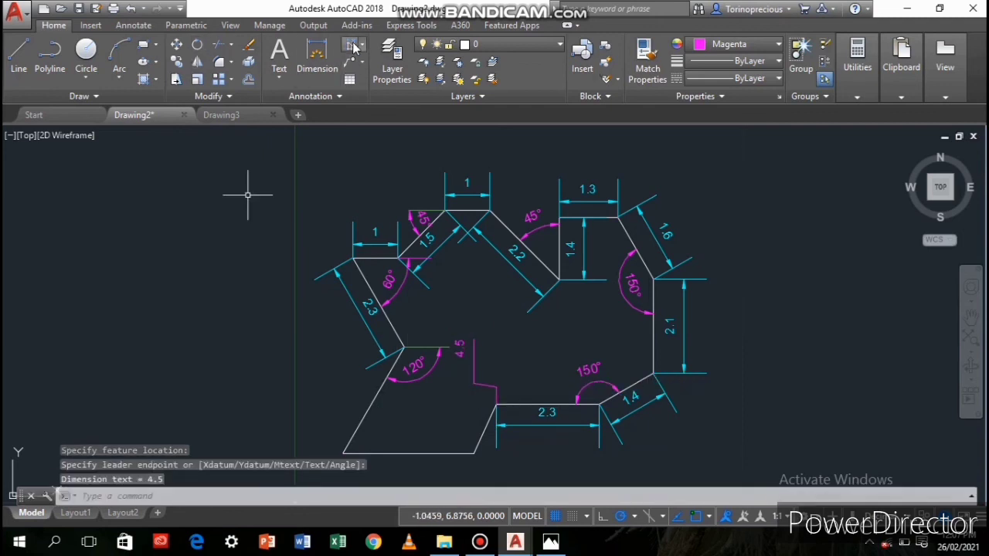
pyautogui.click(351, 45)
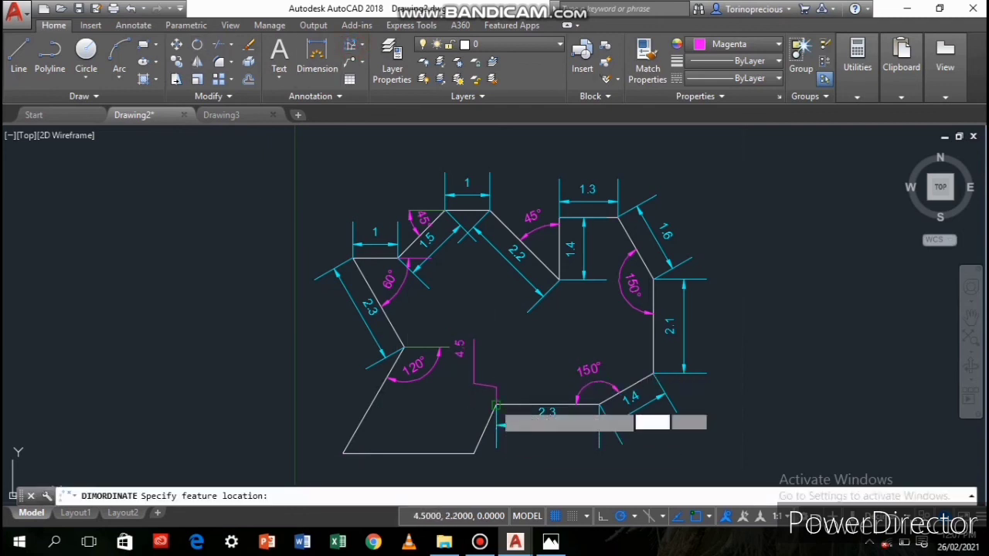
pyautogui.click(496, 404)
pyautogui.click(456, 421)
# Add Y and X ordinate dimensions to the right end of the lowest horizontal edge.
pyautogui.press('Return')
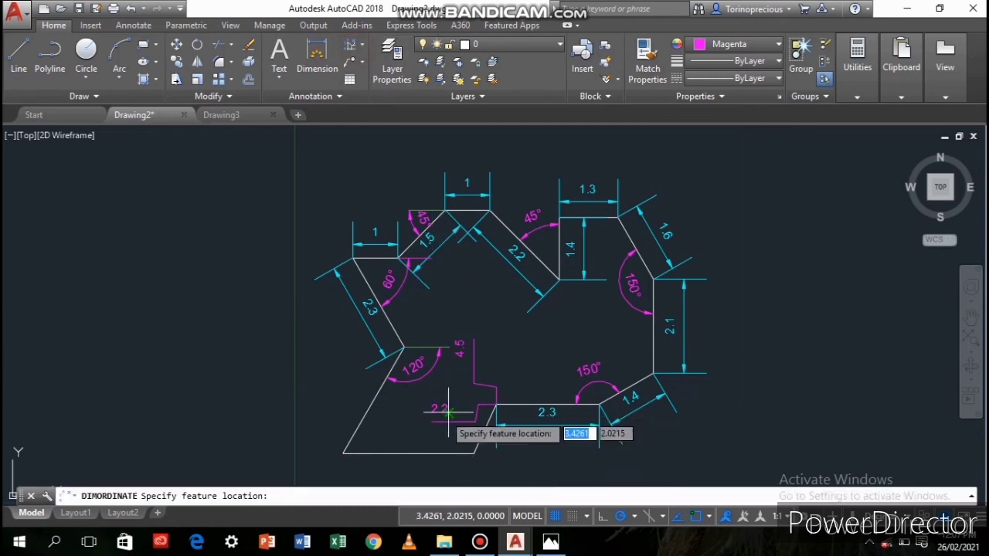
pyautogui.click(474, 454)
pyautogui.click(503, 461)
pyautogui.click(351, 45)
pyautogui.click(473, 454)
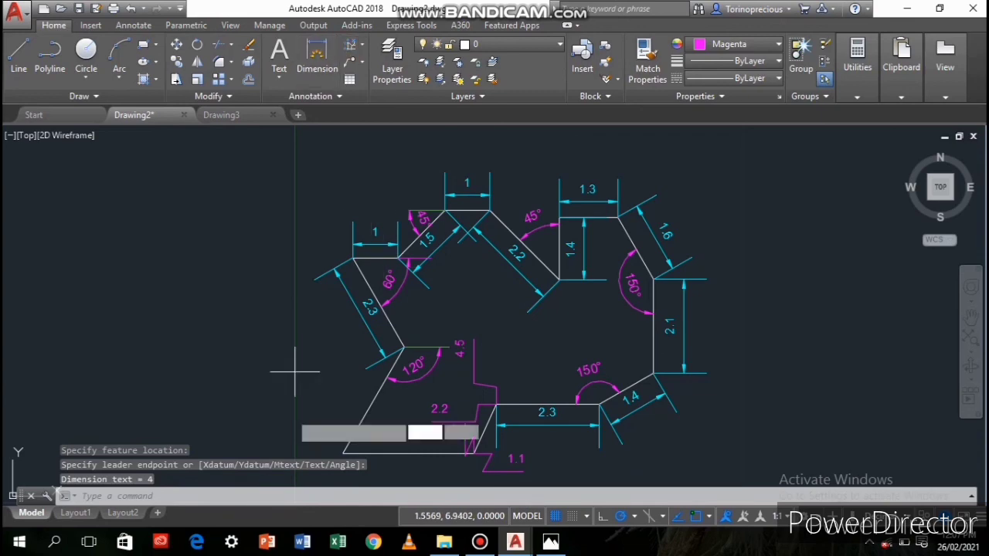
# Add an ordinate dimension to the outline's lower-left corner.
pyautogui.press('Return')
pyautogui.click(342, 453)
pyautogui.click(395, 444)
# Save the drawing in the cad folder as an AutoCAD 2018 Drawing, using the author's first name as the file name.
pyautogui.click(77, 9)
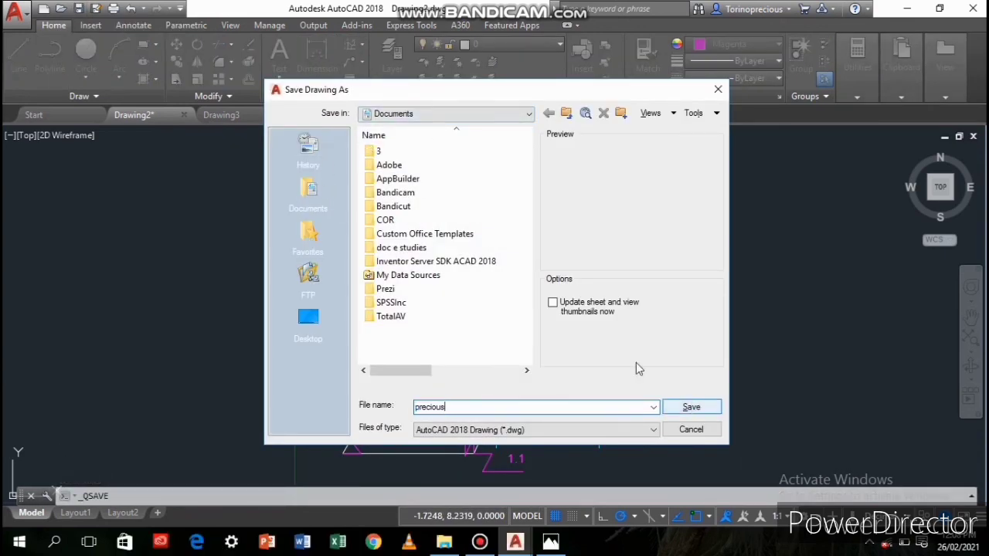
pyautogui.click(462, 116)
pyautogui.click(449, 465)
pyautogui.doubleClick(431, 163)
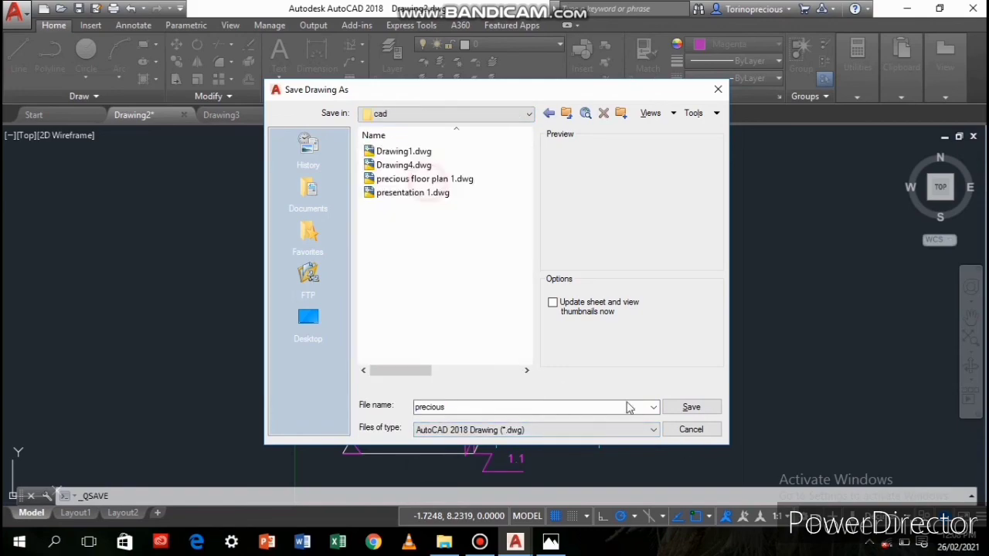
pyautogui.click(692, 408)
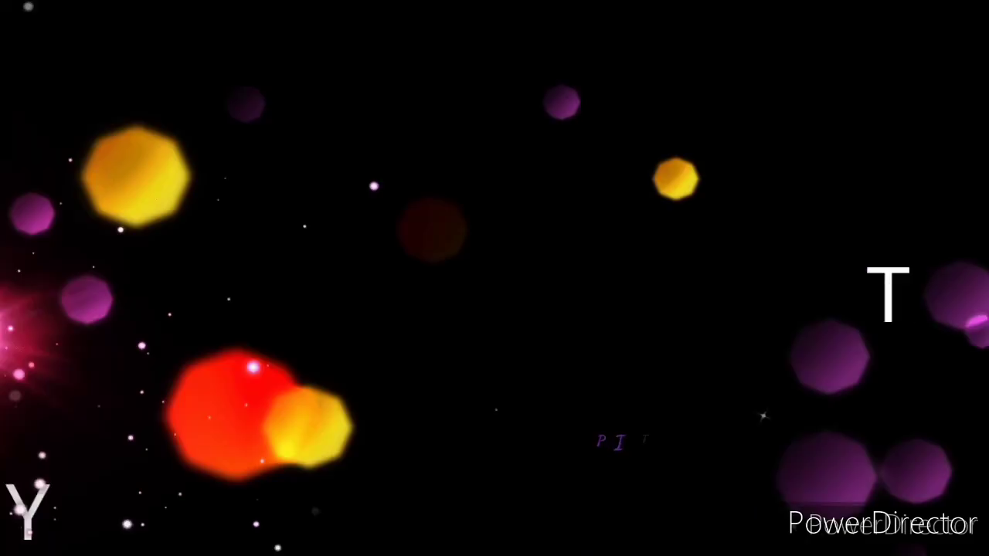